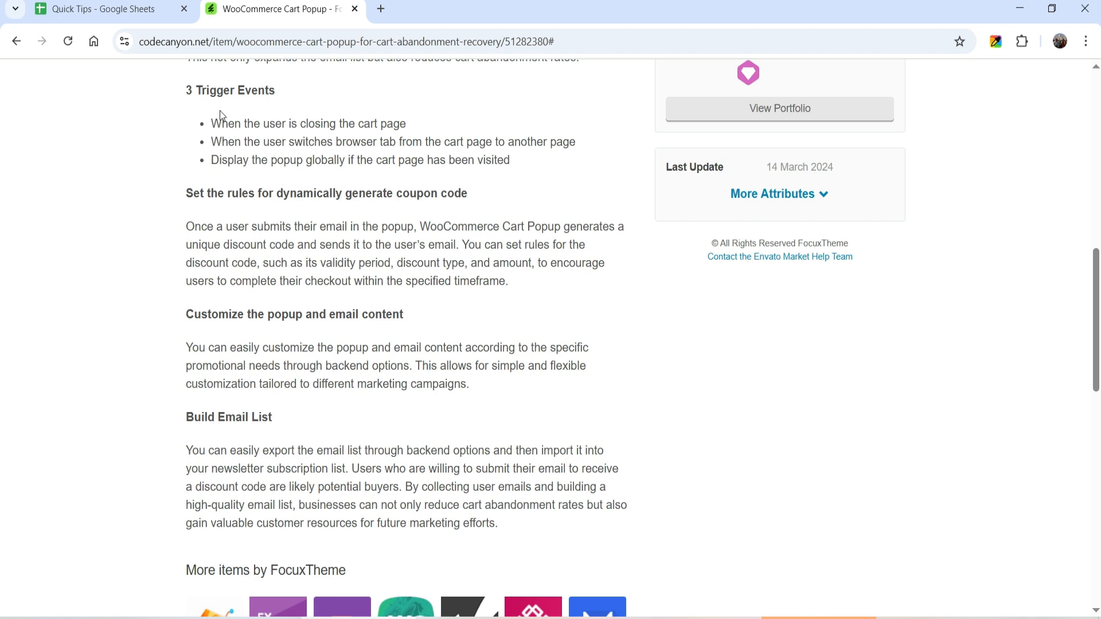
# Upload, install and activate the woocommerce-cart-popup-v1.0.zip plugin
pyautogui.scroll(10, 220, 109)
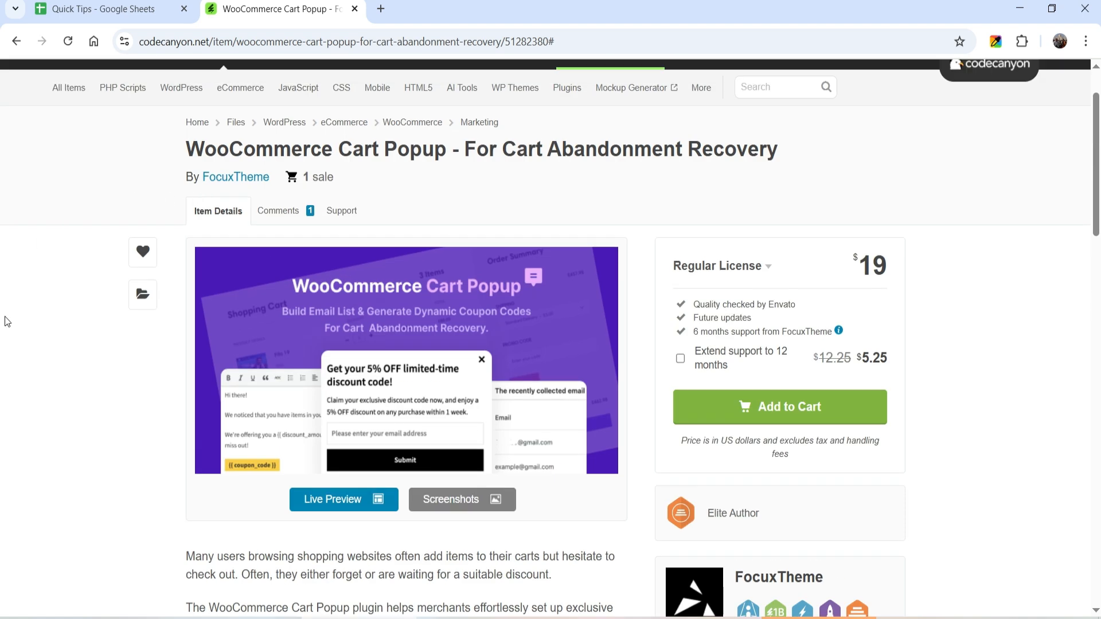
pyautogui.scroll(2, 3, 317)
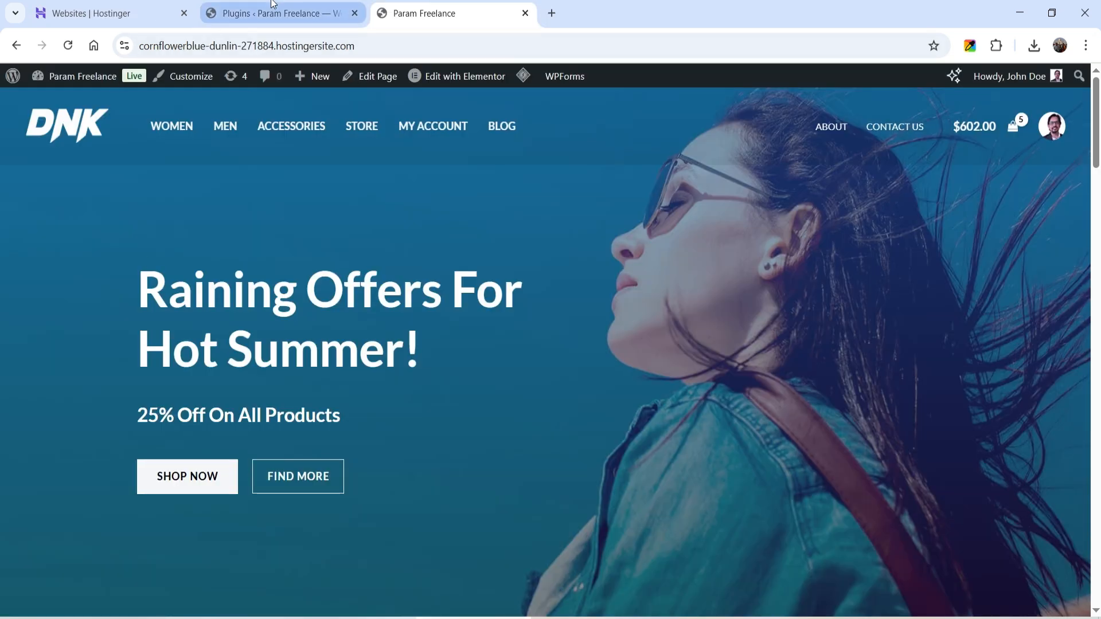
pyautogui.click(273, 5)
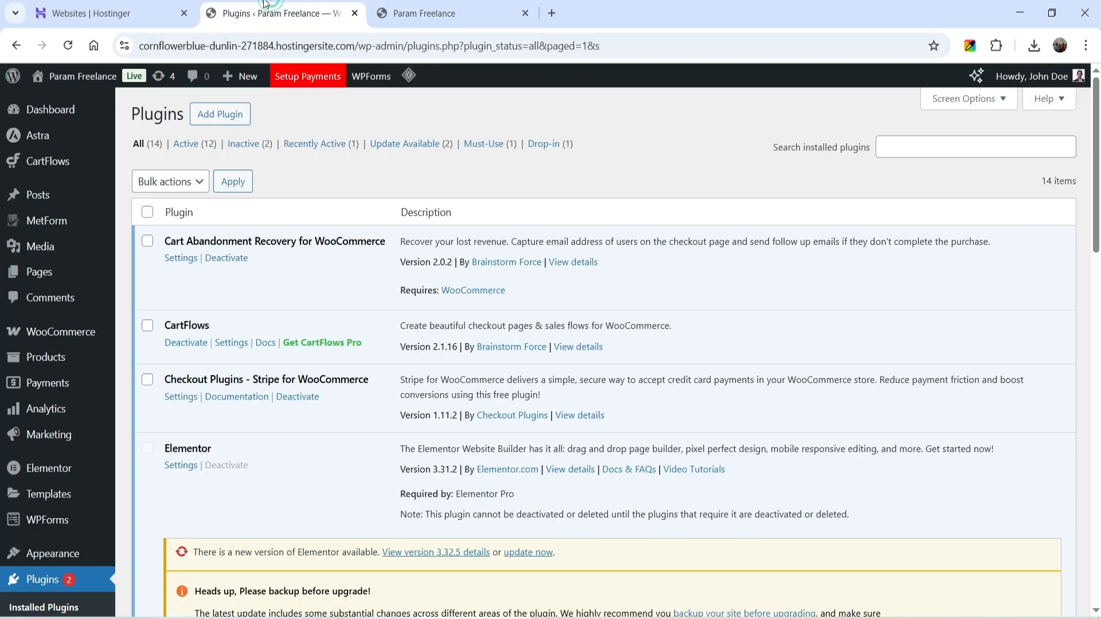
pyautogui.scroll(-3, 57, 471)
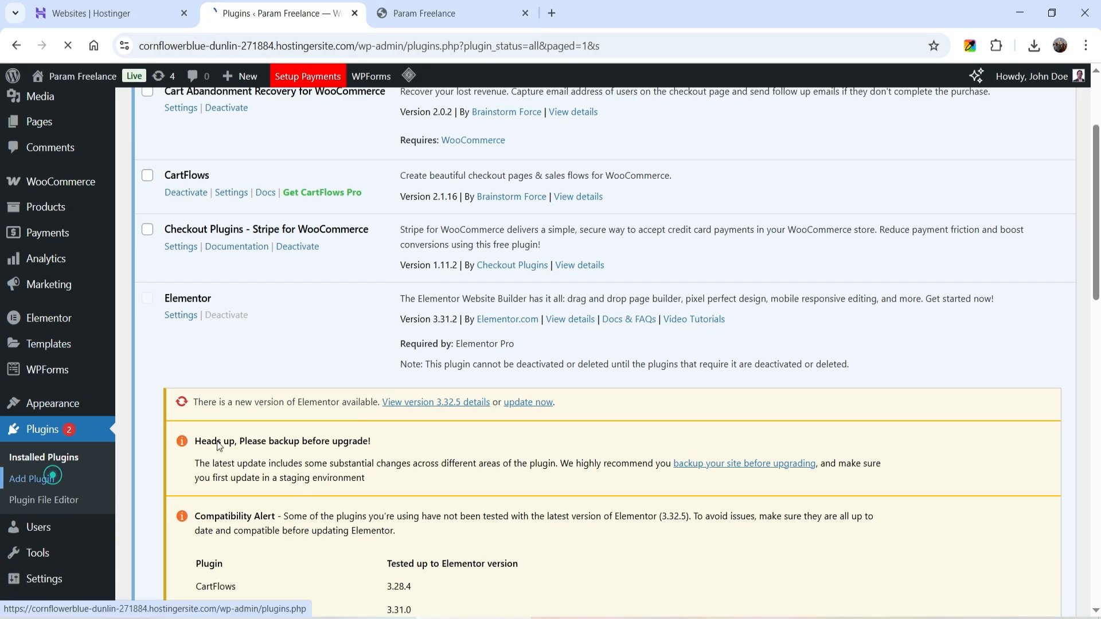
pyautogui.click(55, 481)
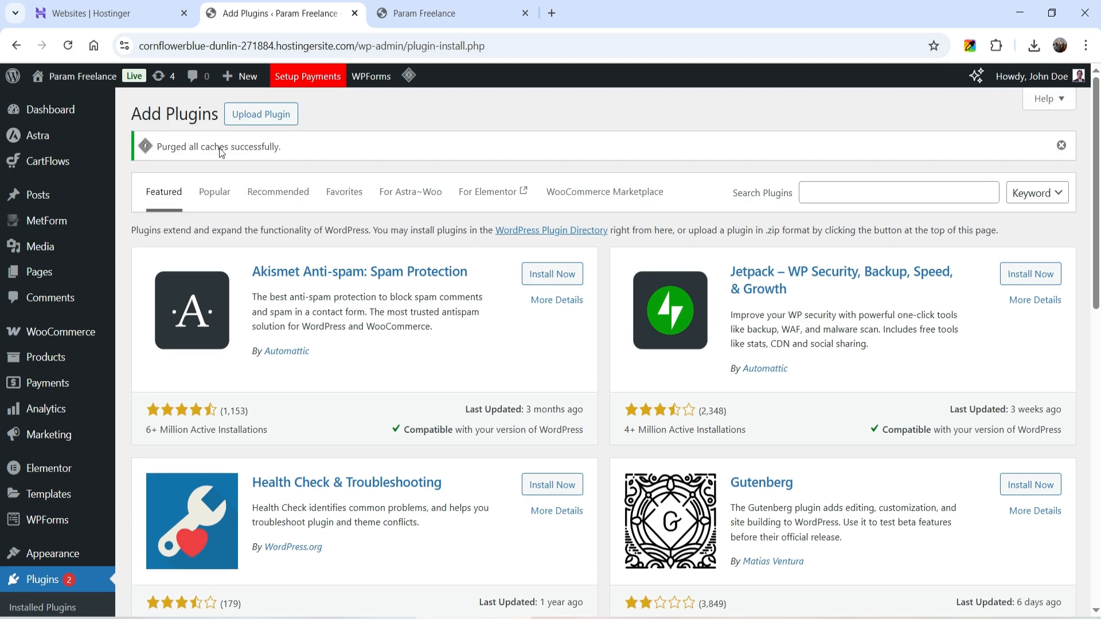
pyautogui.click(246, 114)
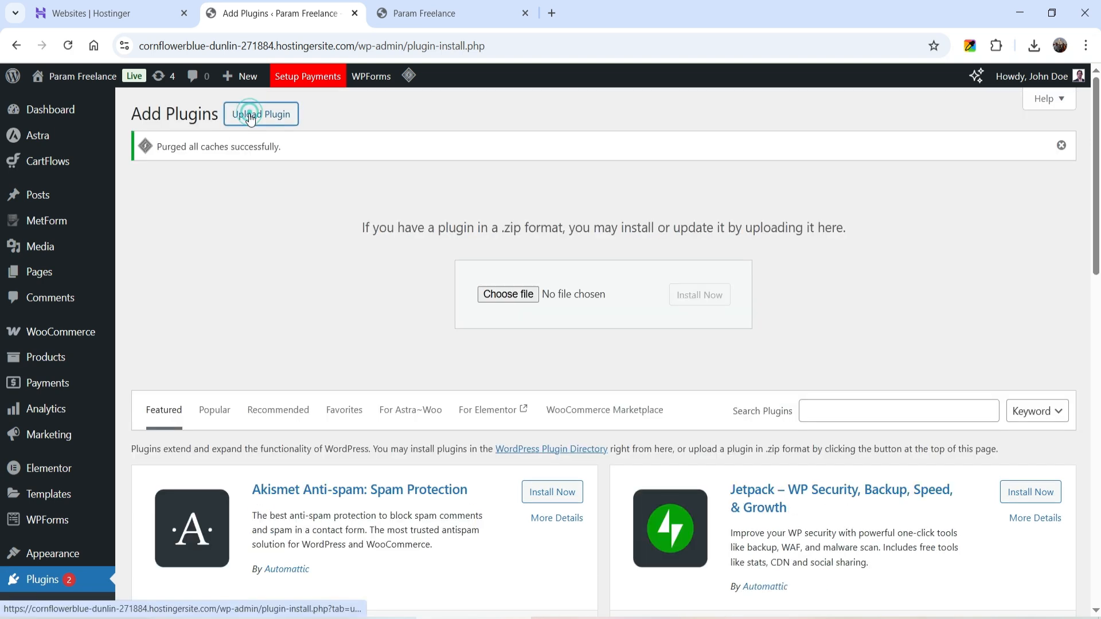
pyautogui.click(499, 294)
pyautogui.doubleClick(510, 273)
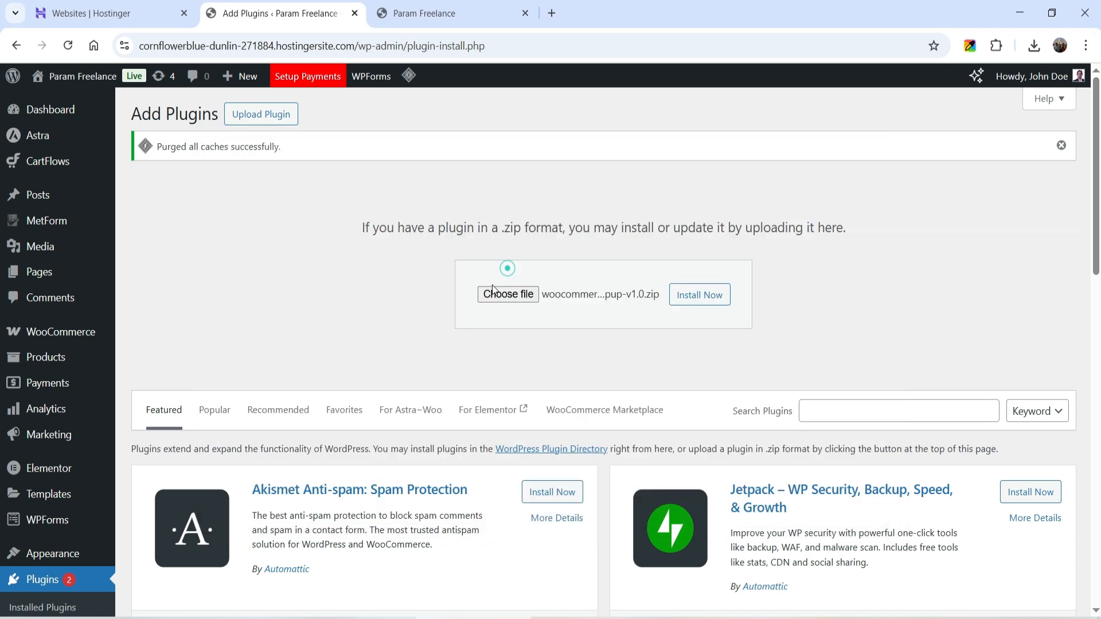
pyautogui.click(680, 295)
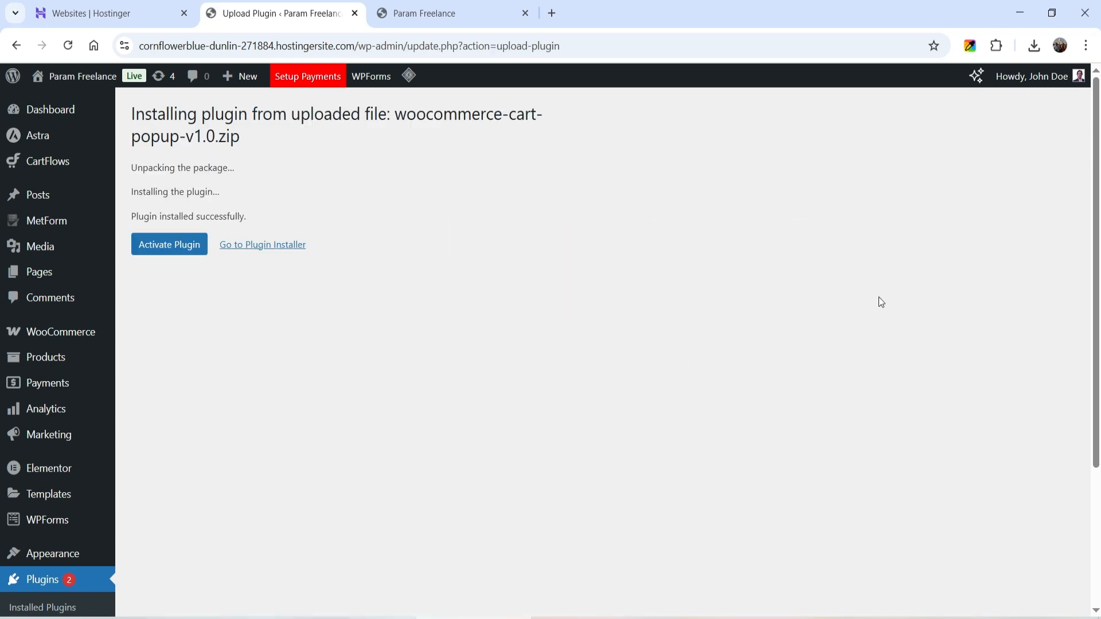
pyautogui.click(184, 252)
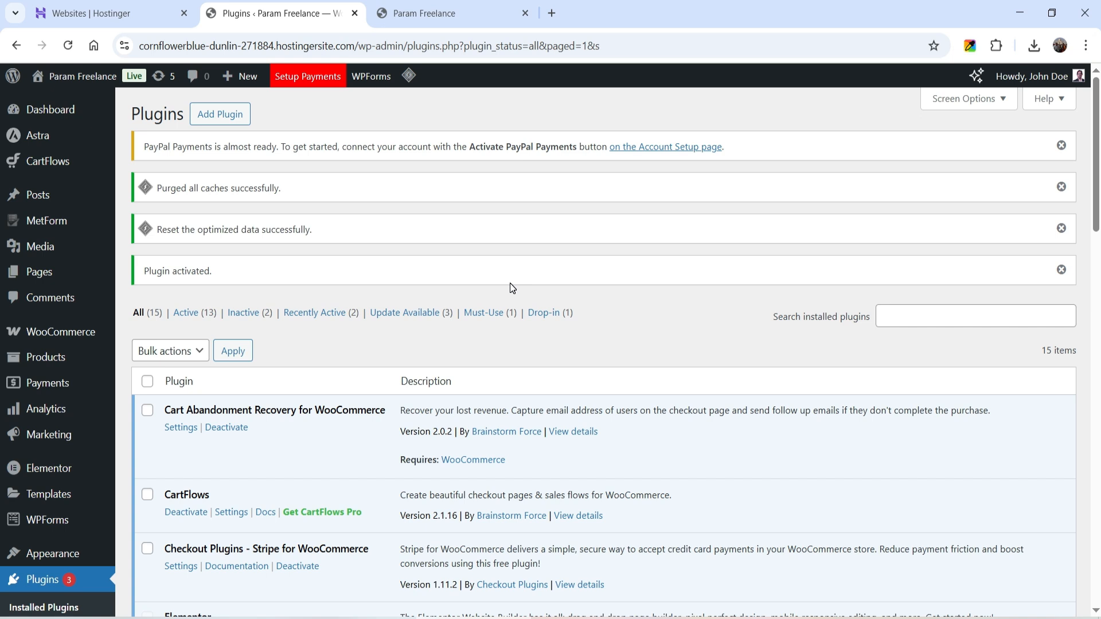
# Open the new Cart Popup dashboard from the admin sidebar
pyautogui.scroll(-8, 36, 247)
pyautogui.moveTo(38, 581)
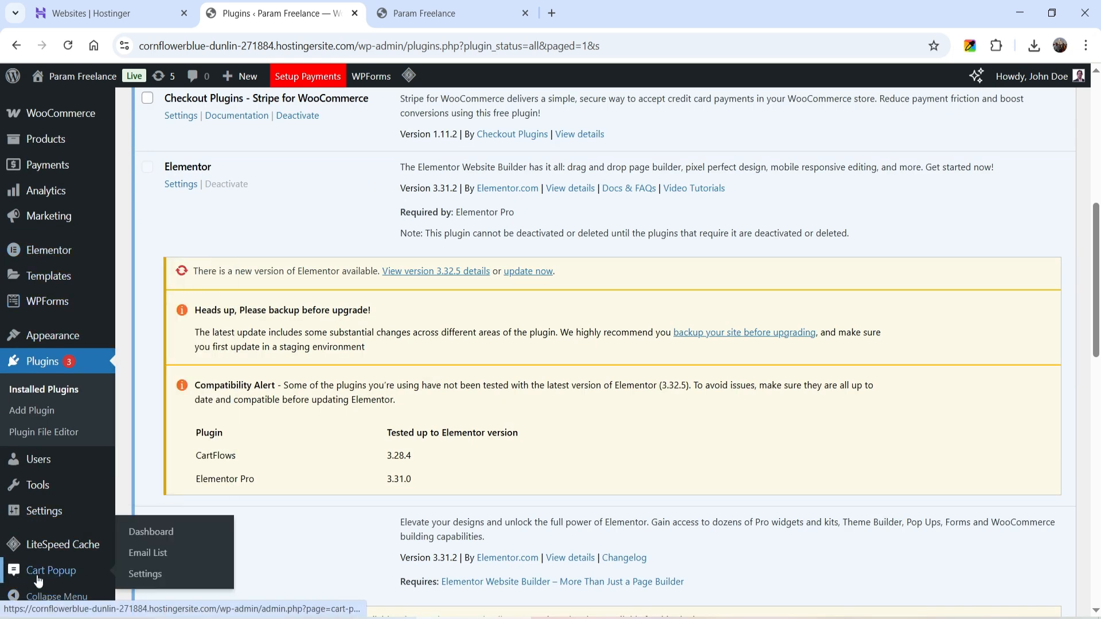
pyautogui.click(50, 578)
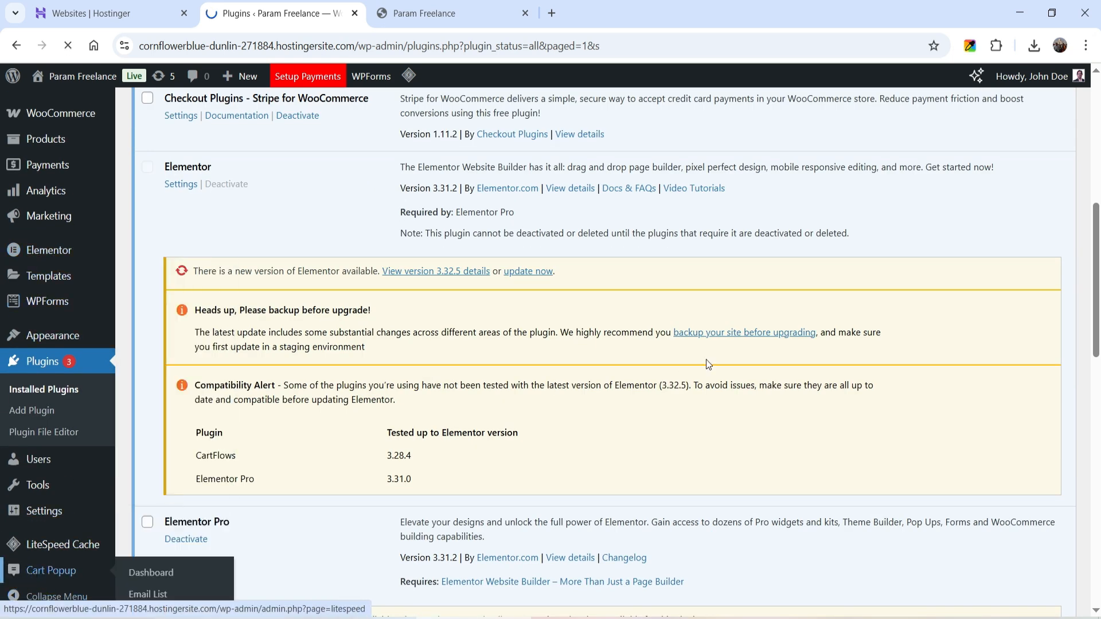
# Tick the cart-page-close, leaving-cart-tab and site-wide-after-cart-visit trigger events in General Settings
pyautogui.click(194, 205)
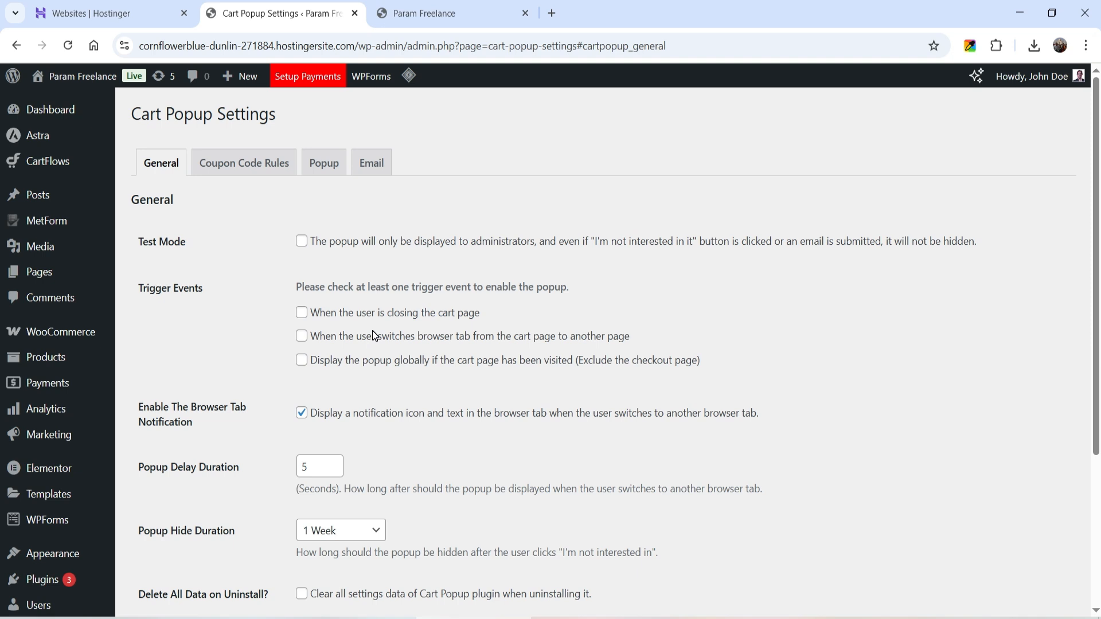
pyautogui.click(302, 315)
pyautogui.click(303, 336)
pyautogui.click(302, 361)
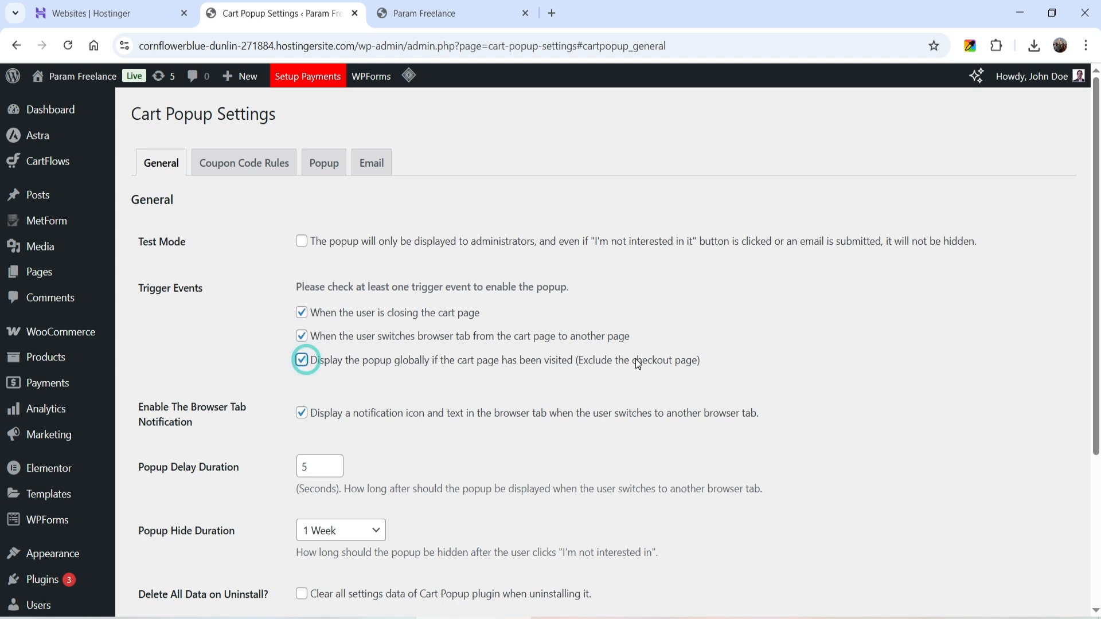
# Confirm the Popup Hide Duration stays at 1 Week
pyautogui.scroll(-4, 467, 351)
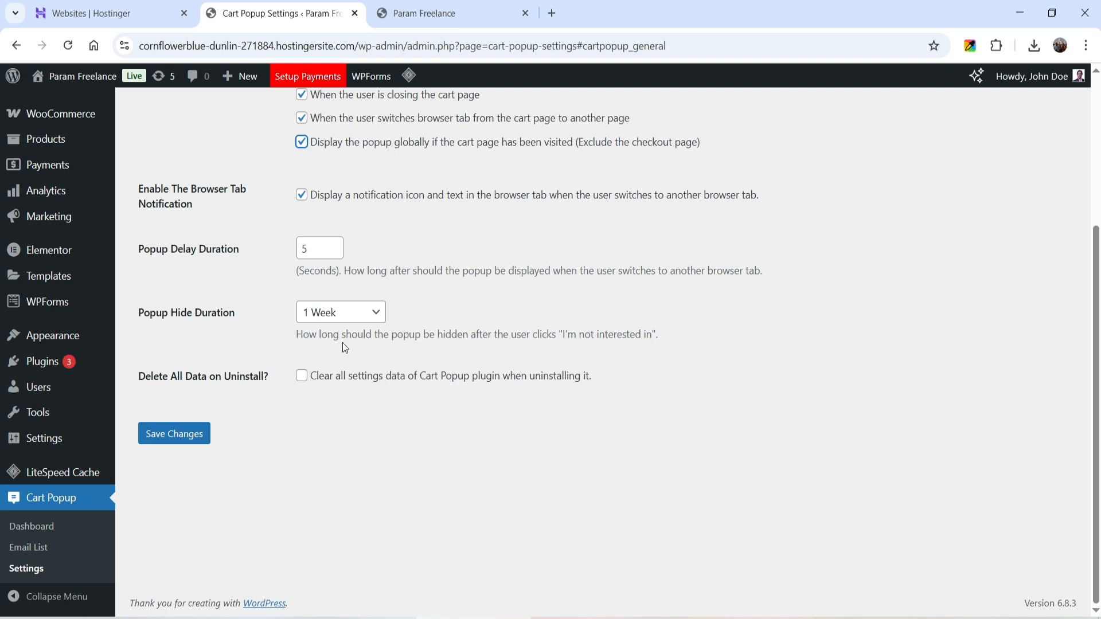
pyautogui.click(355, 316)
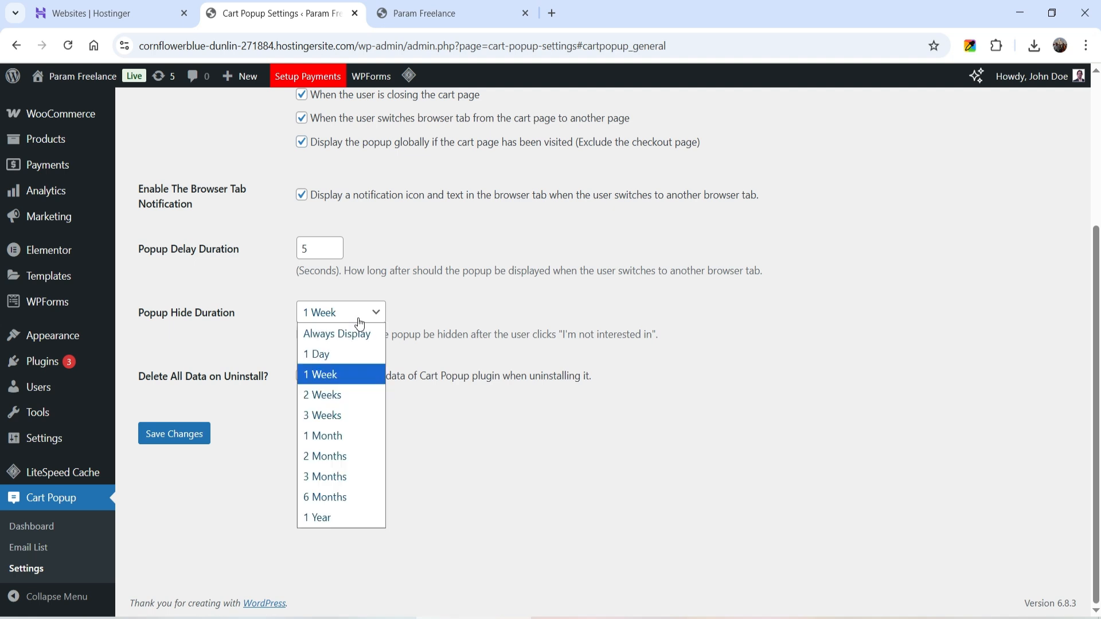
pyautogui.click(790, 364)
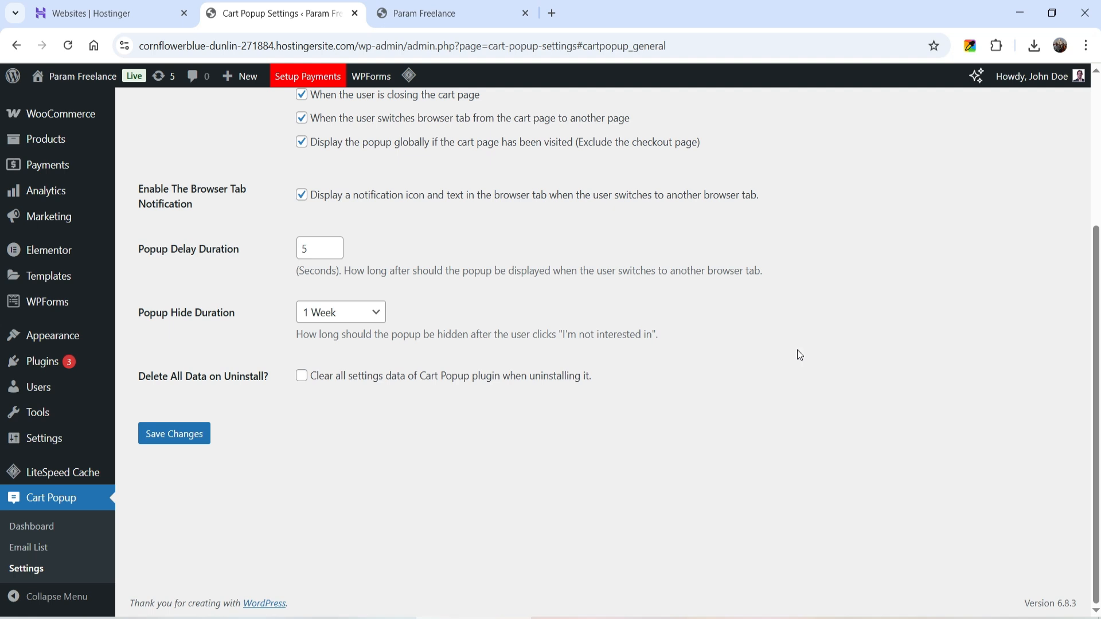
pyautogui.scroll(4, 721, 344)
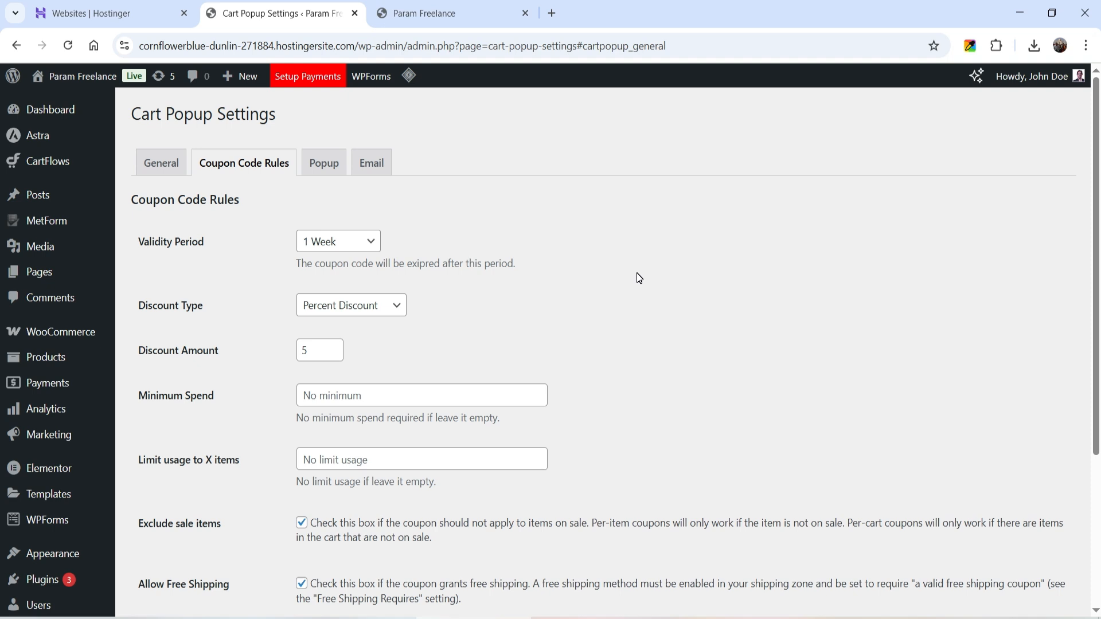
# Set the coupon to a 10 Percent Discount with a 1 Week validity period
pyautogui.click(369, 243)
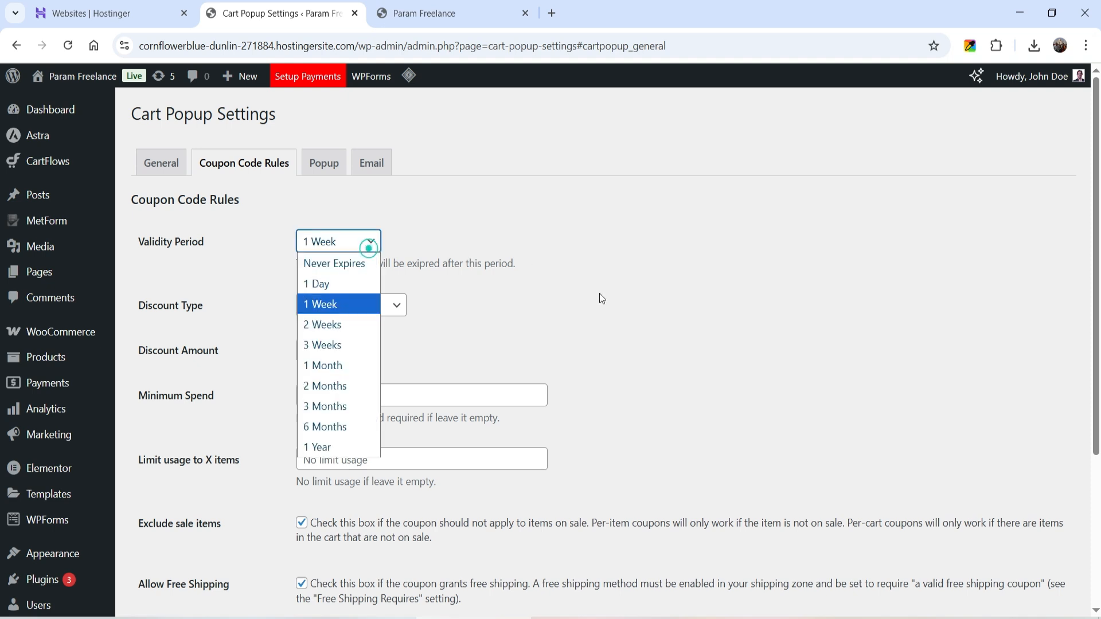
pyautogui.click(615, 299)
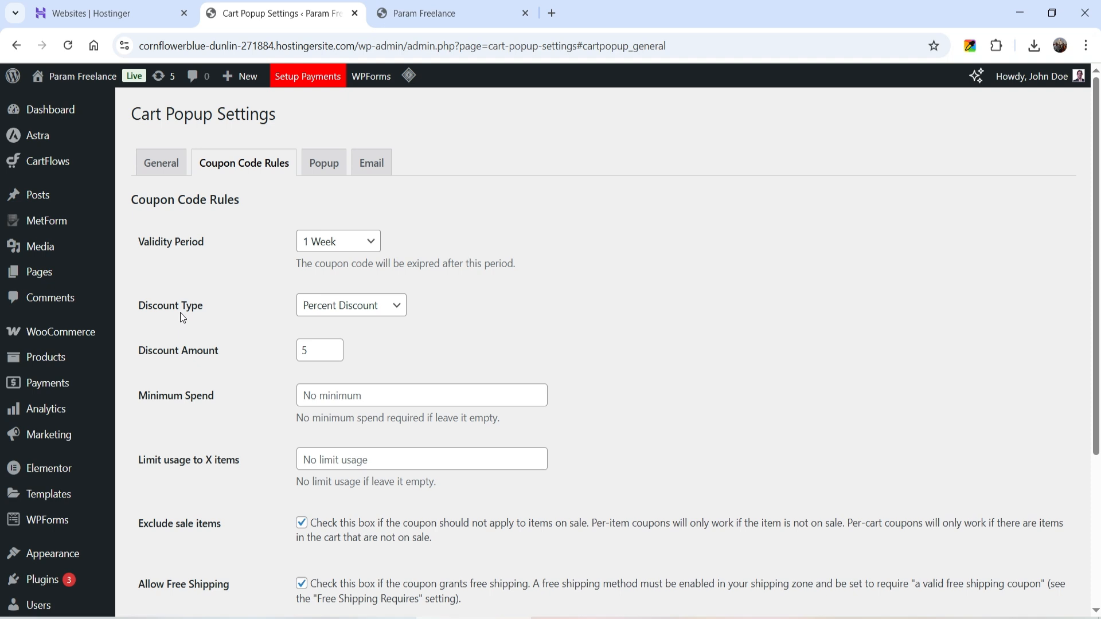
pyautogui.click(379, 312)
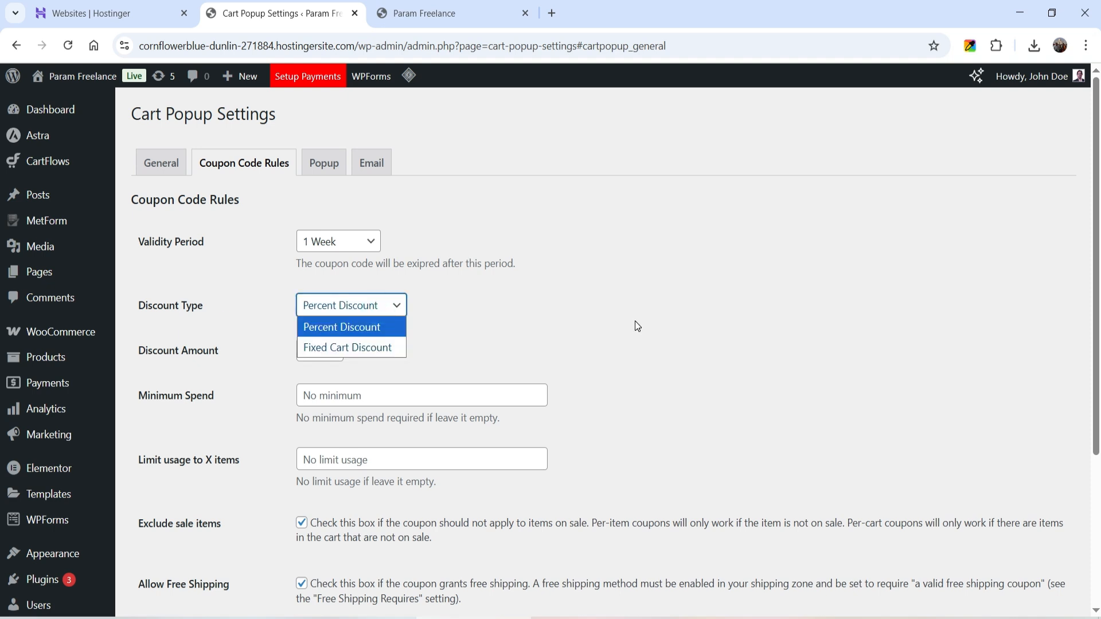
pyautogui.click(635, 321)
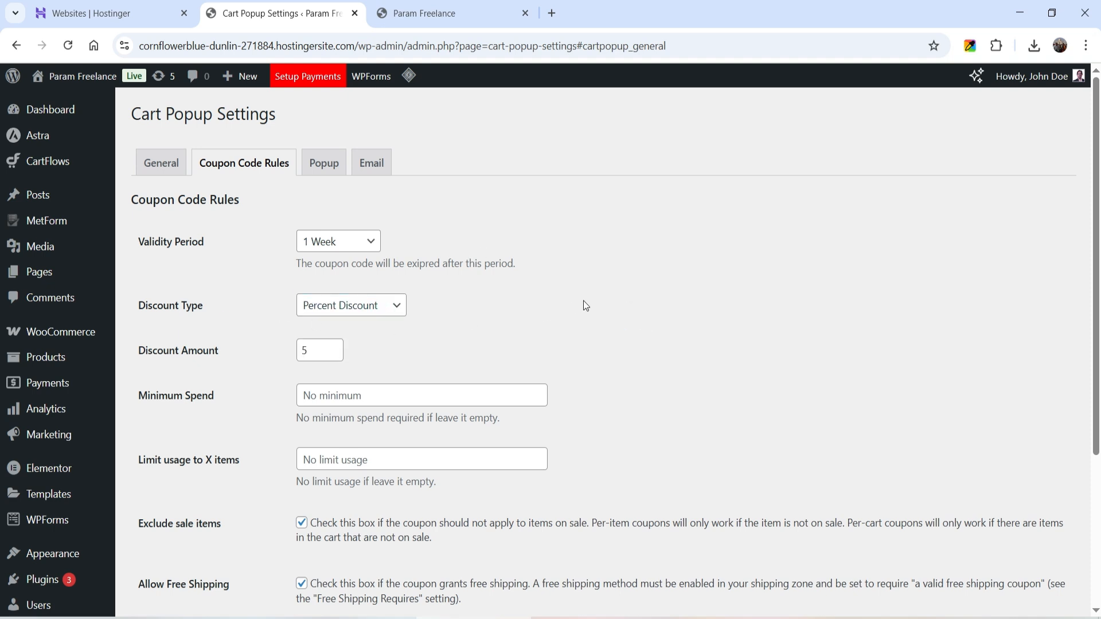
pyautogui.doubleClick(319, 348)
pyautogui.write('10')
pyautogui.click(726, 313)
# Leave the minimum spend empty and save the coupon code rules
pyautogui.scroll(-1, 696, 319)
pyautogui.click(418, 322)
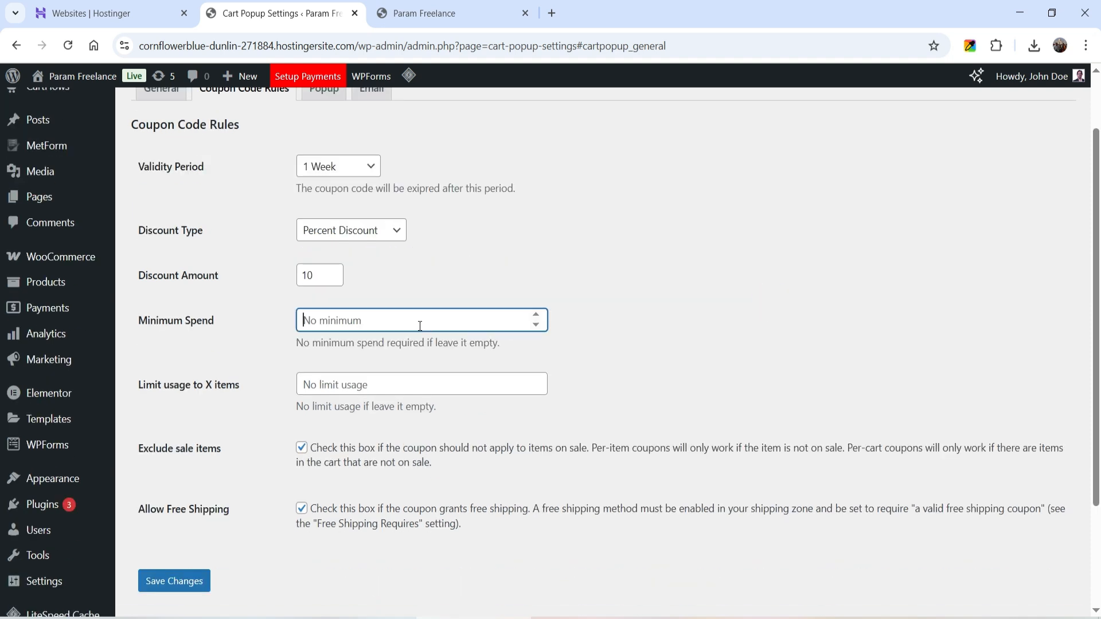
pyautogui.click(731, 284)
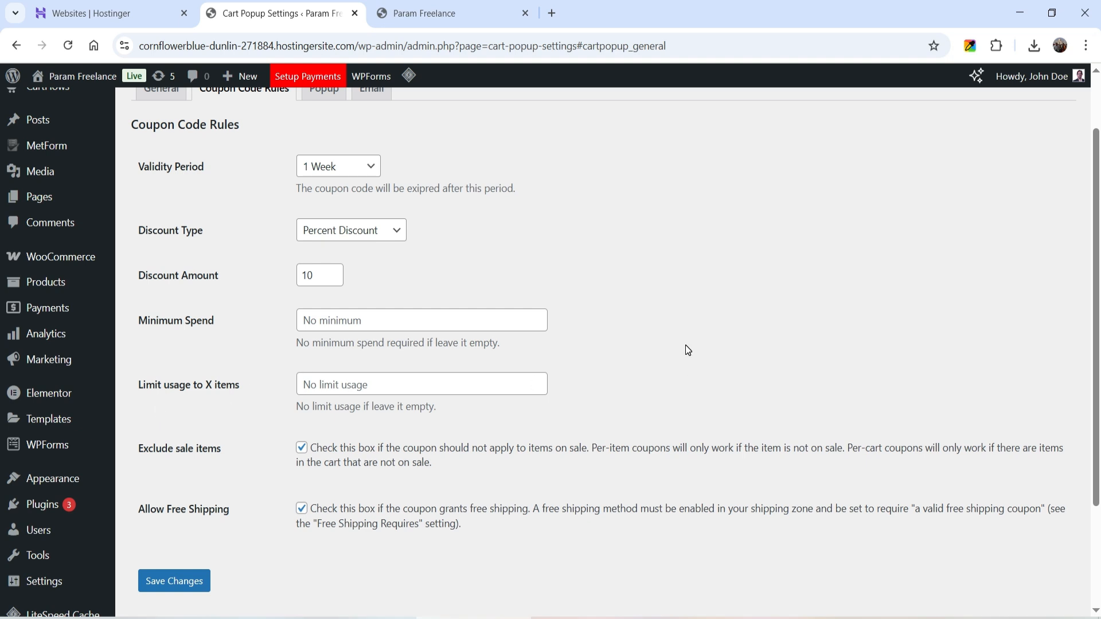
pyautogui.scroll(-3, 680, 347)
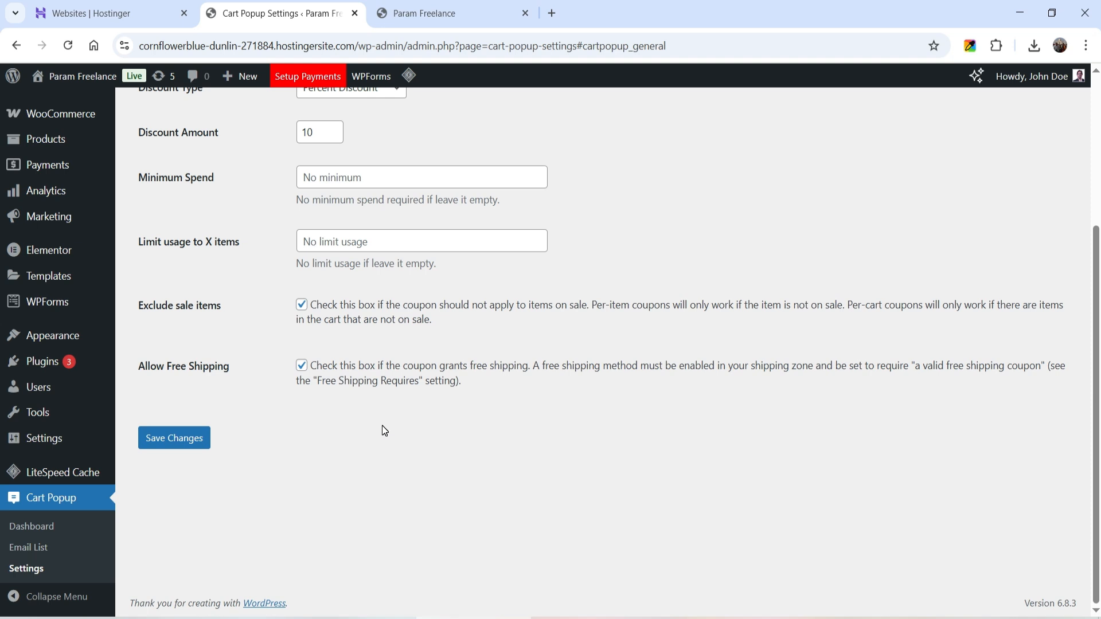
pyautogui.click(201, 442)
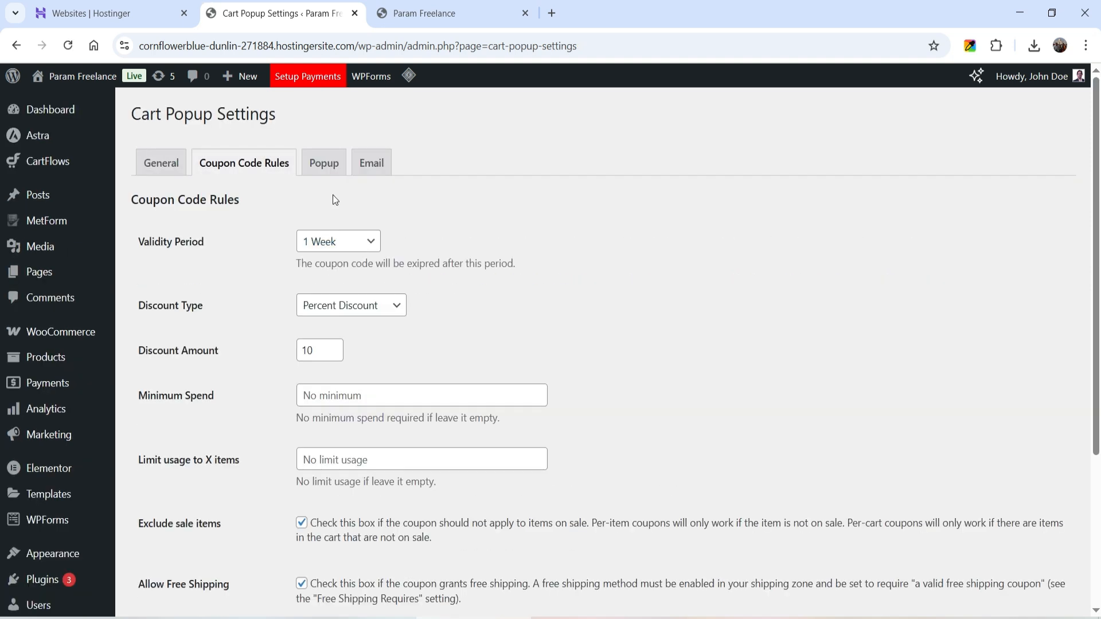
# Review the popup heading's limited-time discount wording and the email placeholder setting
pyautogui.click(323, 164)
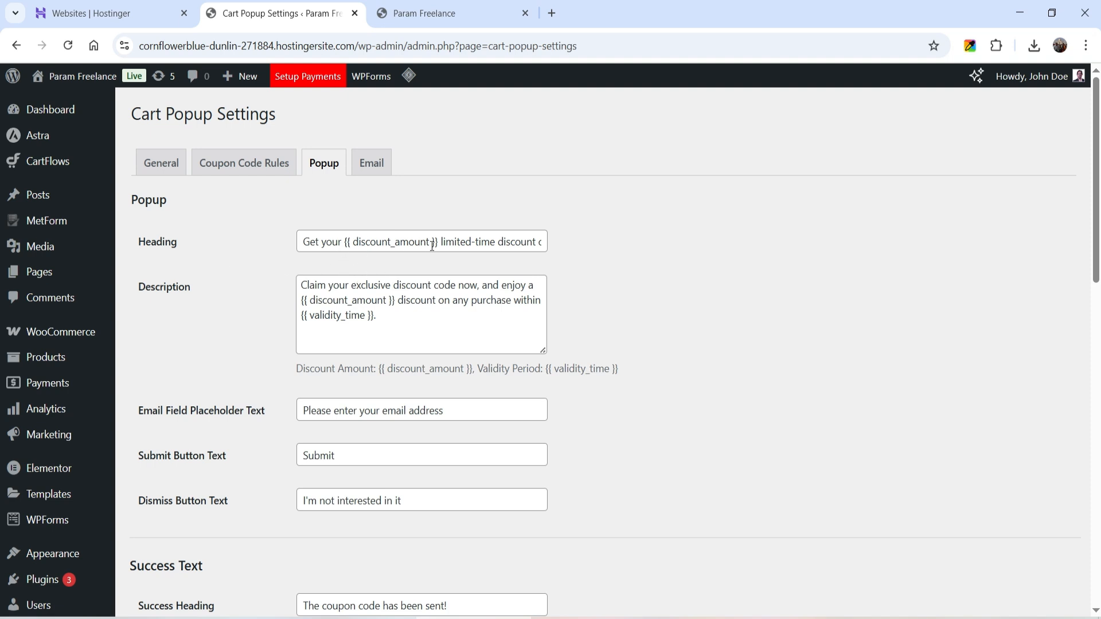
pyautogui.moveTo(441, 242); pyautogui.dragTo(548, 241)
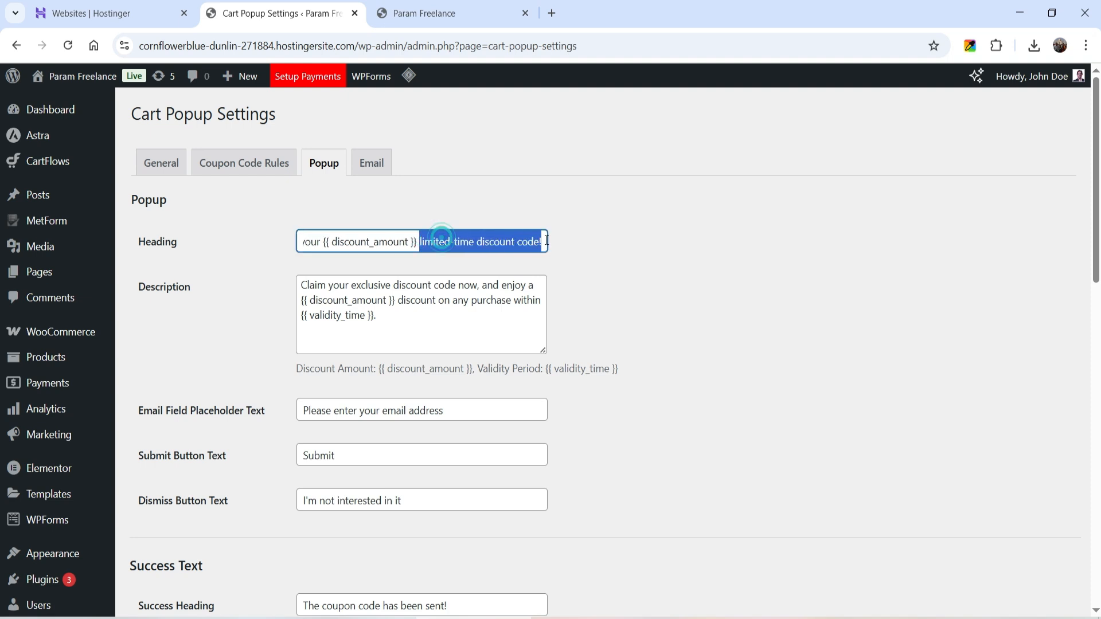
pyautogui.click(654, 267)
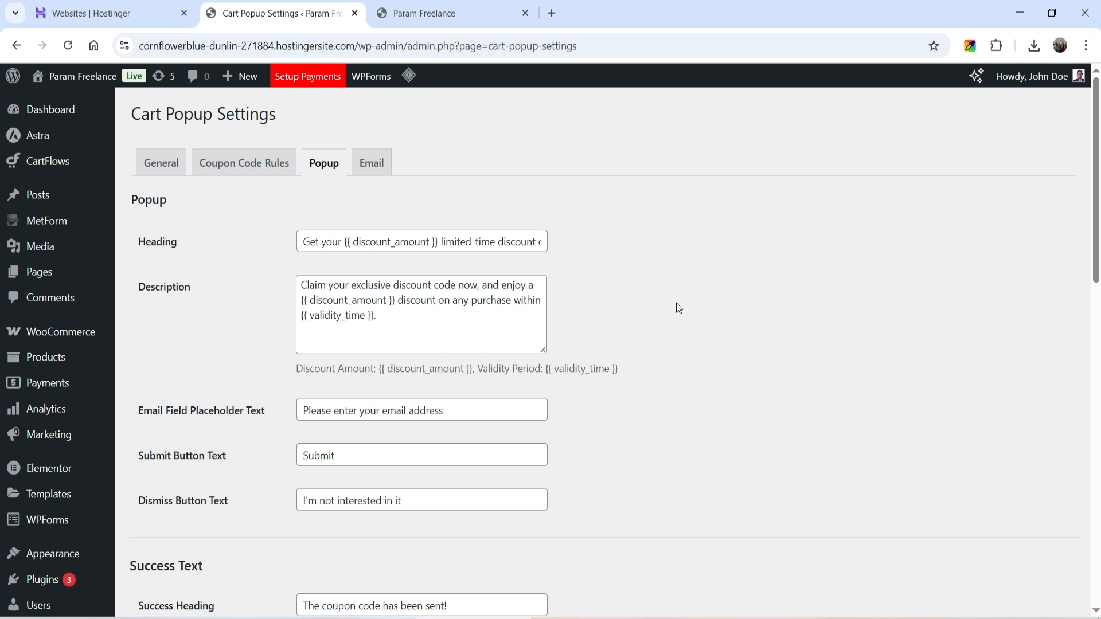
pyautogui.scroll(-3, 701, 316)
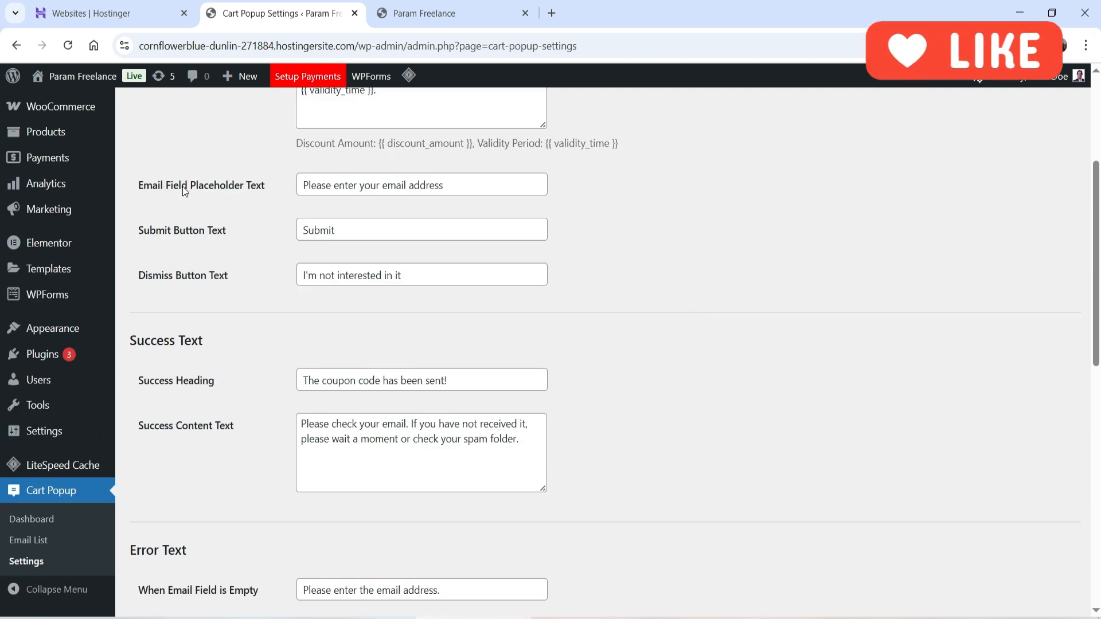
pyautogui.click(487, 189)
pyautogui.click(731, 189)
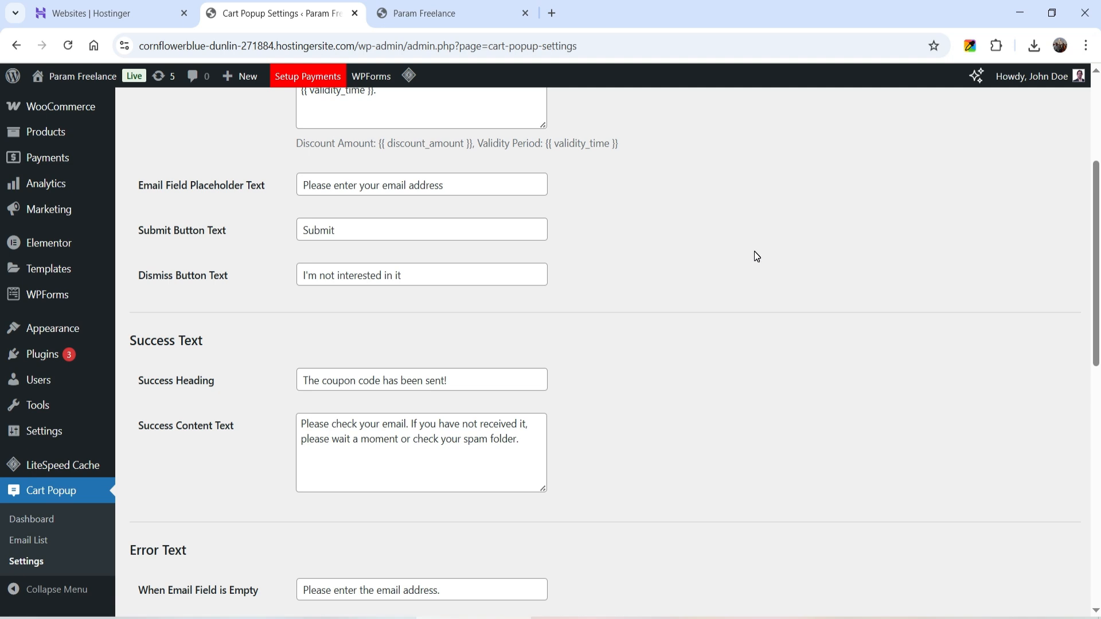
# Save the popup settings after checking Error Text and Popup Style, then view the Email template
pyautogui.scroll(-3, 730, 258)
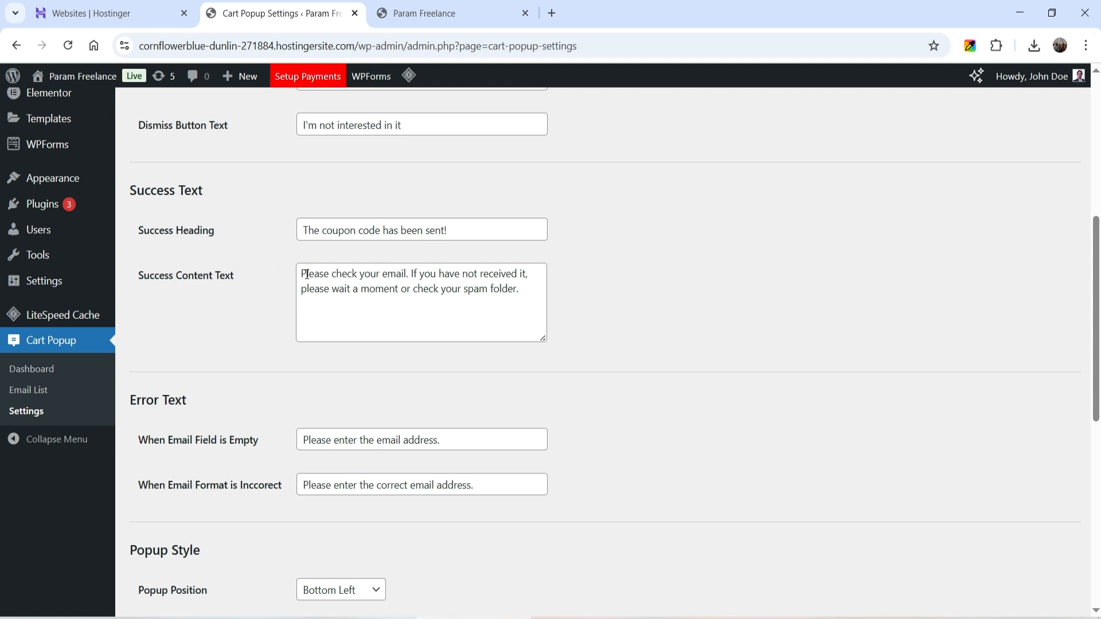
pyautogui.scroll(-3, 594, 280)
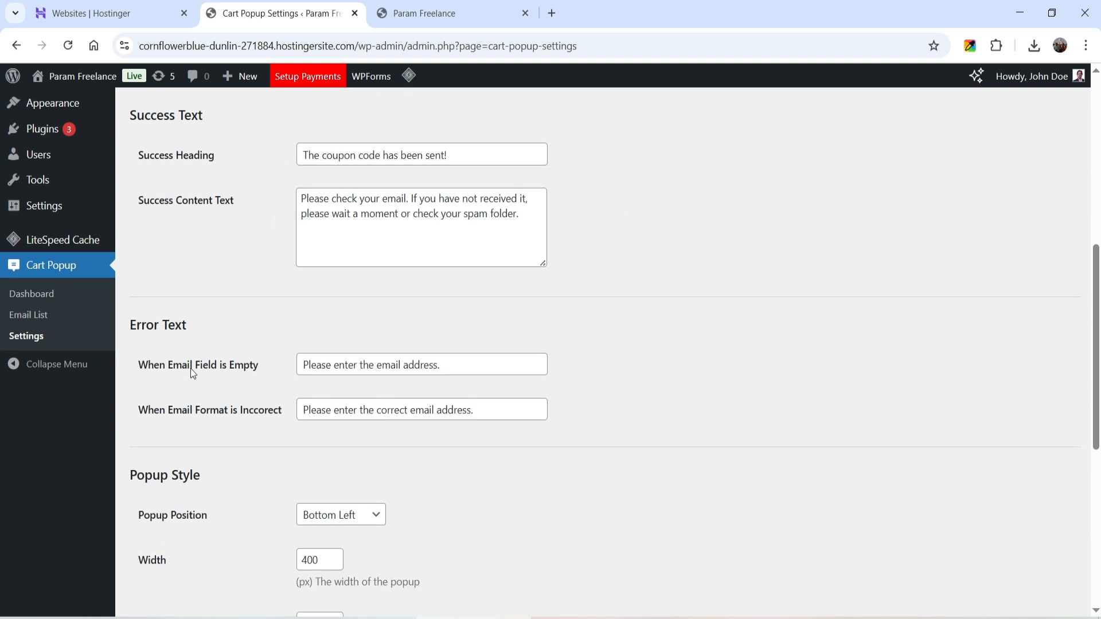
pyautogui.scroll(-3, 587, 292)
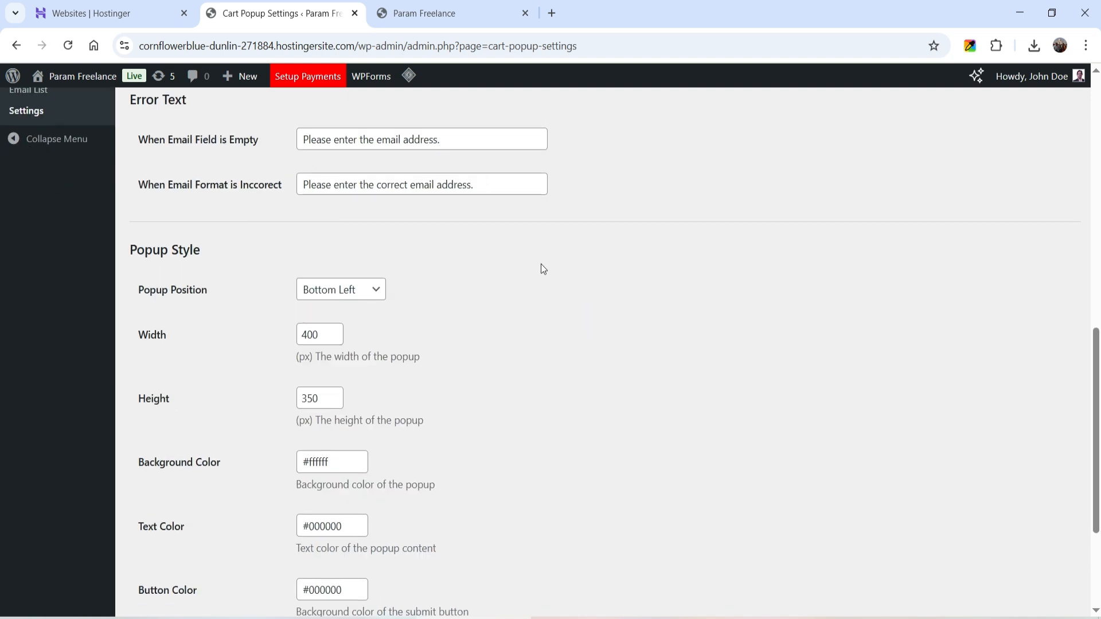
pyautogui.scroll(-3, 516, 267)
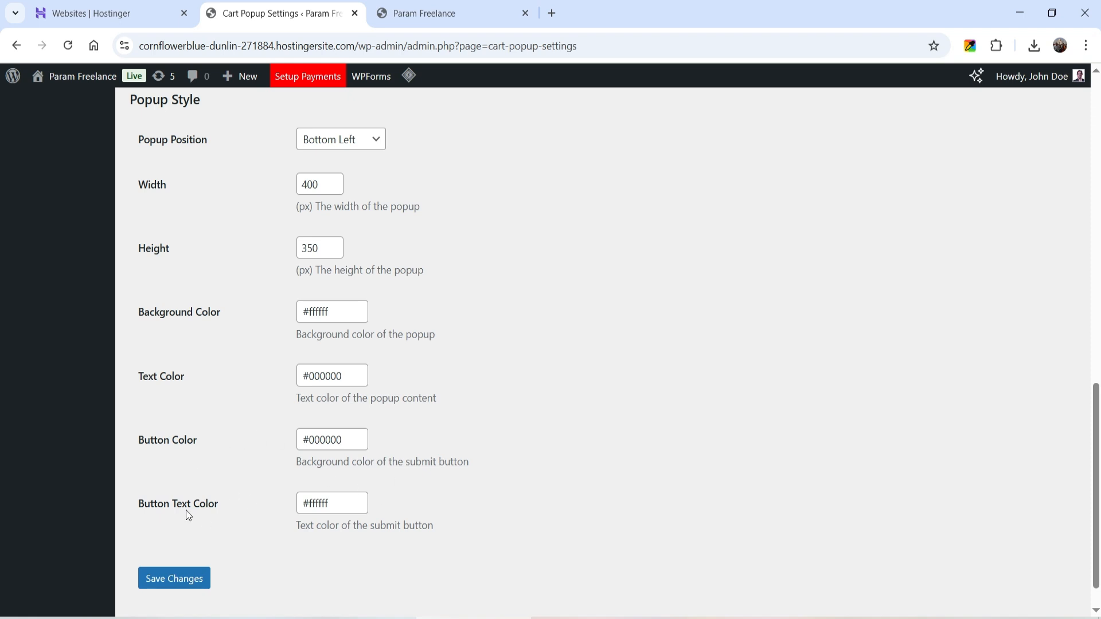
pyautogui.scroll(4, 547, 386)
pyautogui.scroll(-5, 526, 360)
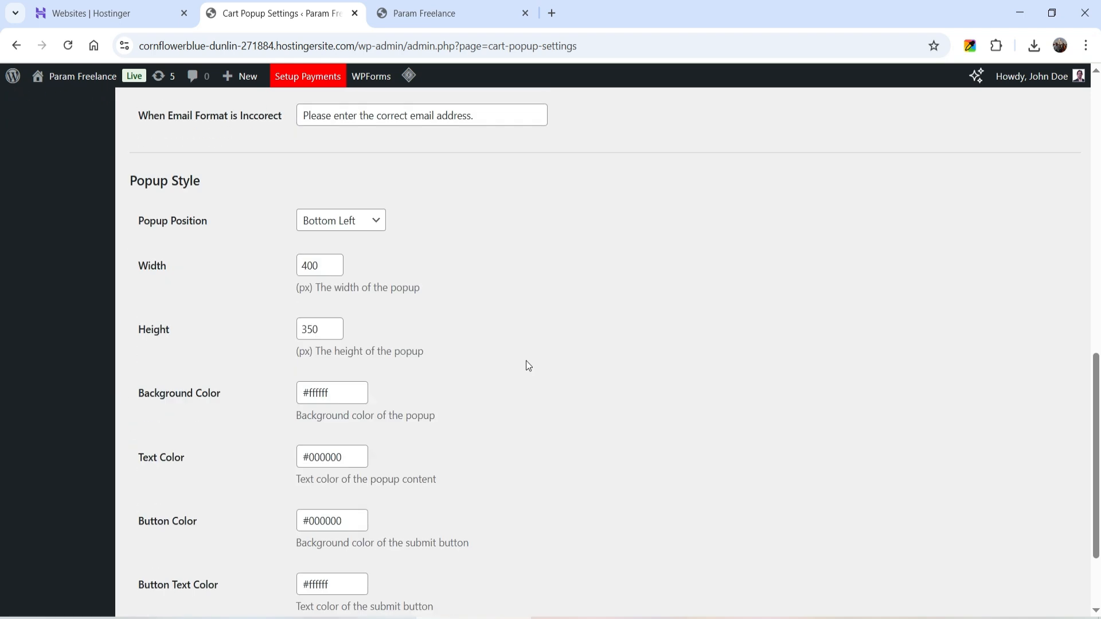
pyautogui.click(188, 555)
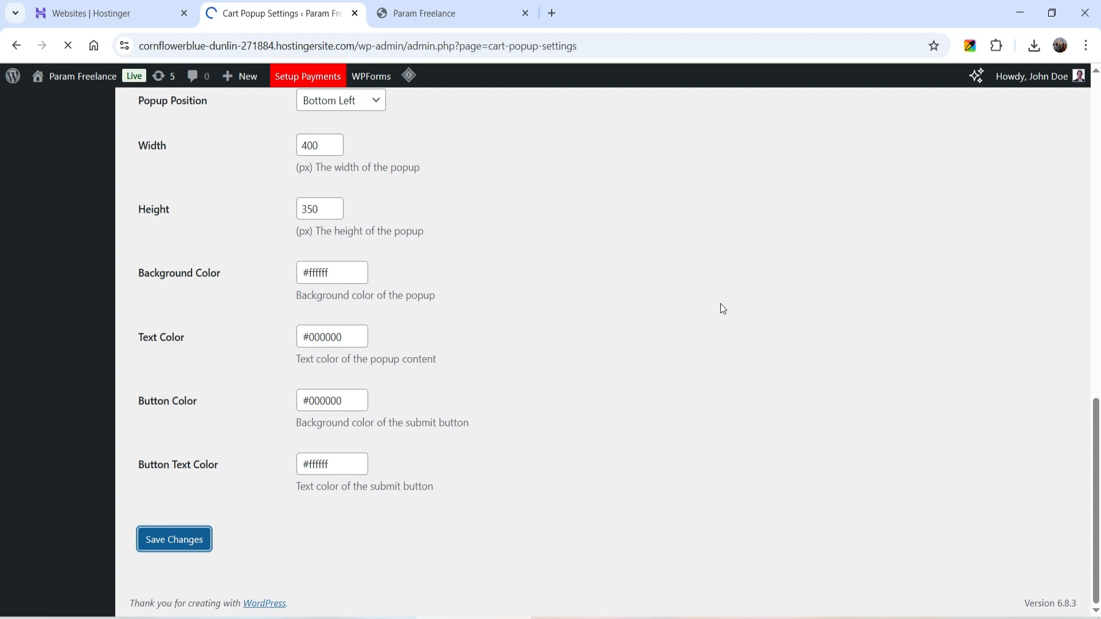
pyautogui.click(379, 162)
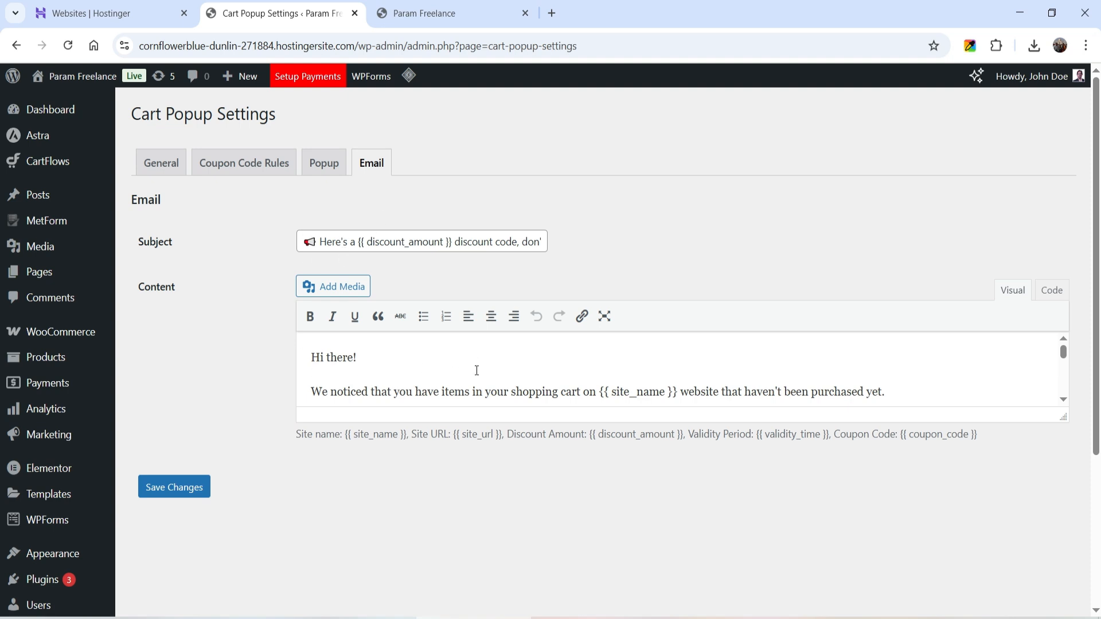
# Save the coupon email template and go to the store's front page
pyautogui.scroll(-5, 475, 370)
pyautogui.scroll(3, 476, 370)
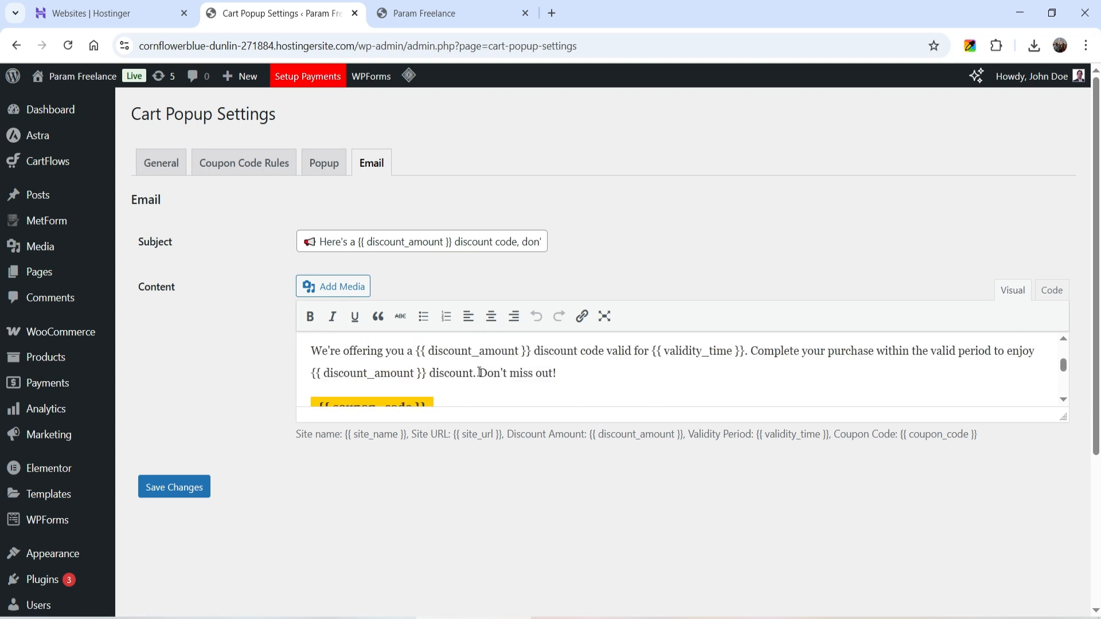
pyautogui.scroll(-5, 482, 370)
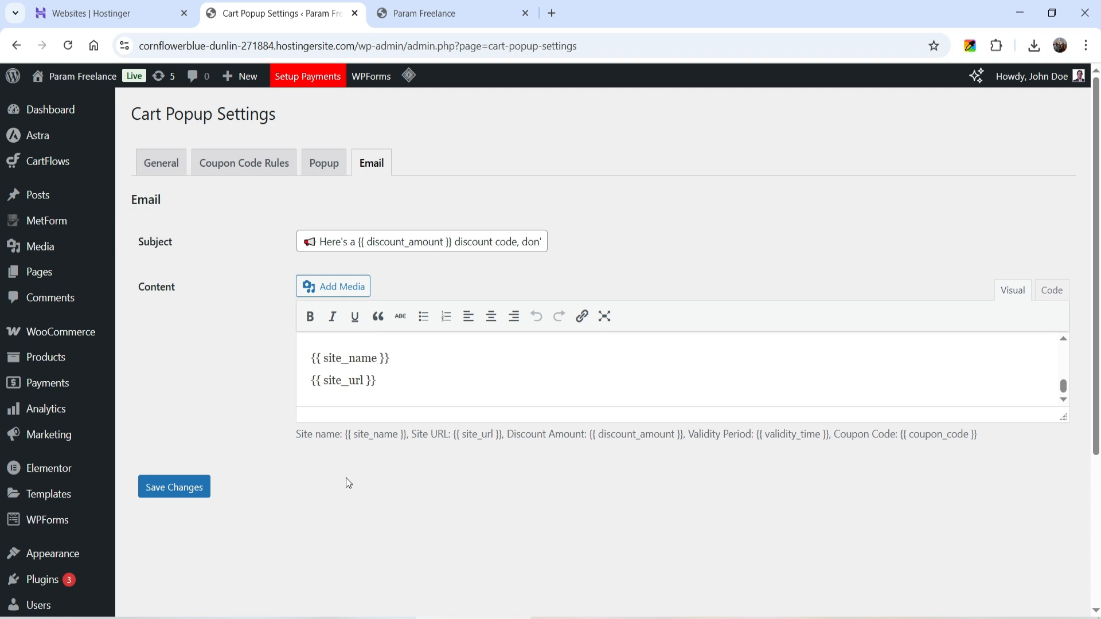
pyautogui.click(201, 487)
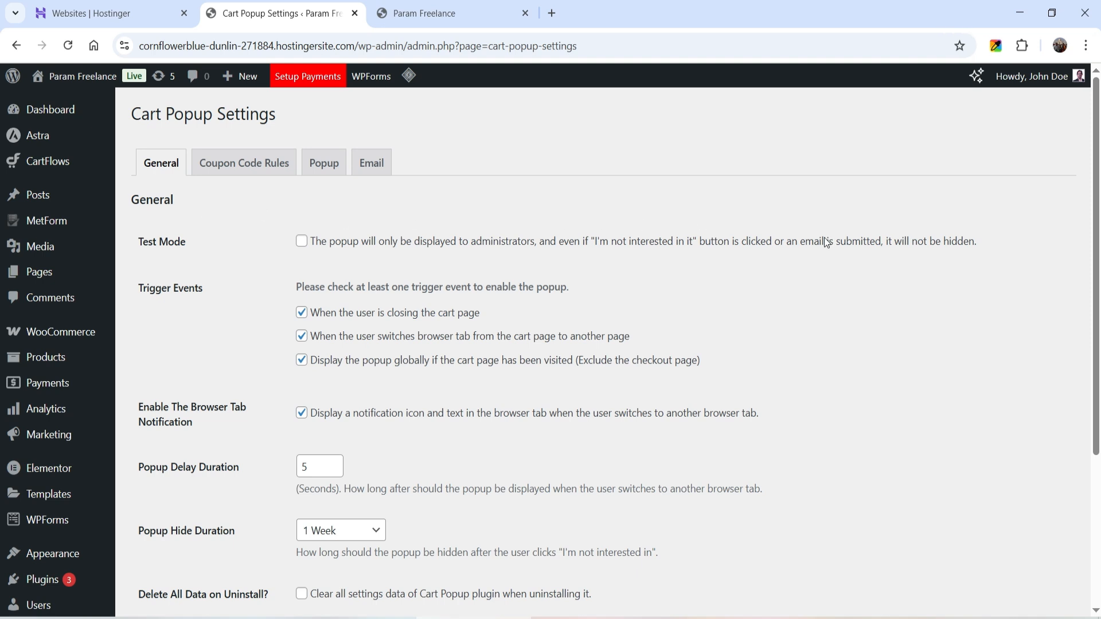
pyautogui.click(413, 13)
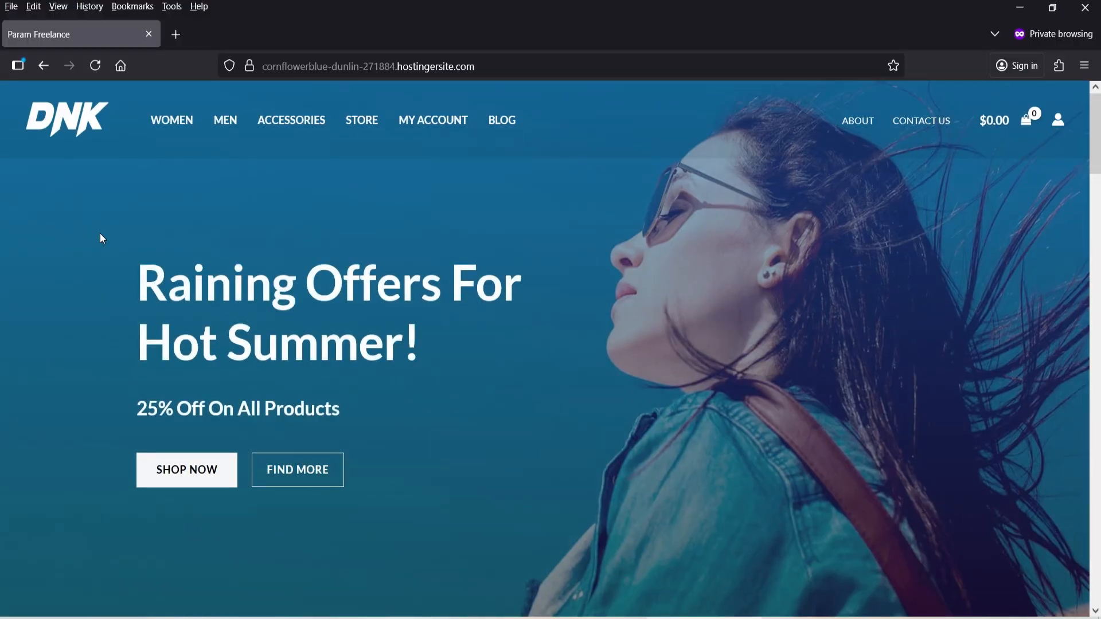
# Add DNK Yellow Shoes ($120.00) to the cart and open the full cart page
pyautogui.scroll(-8, 100, 233)
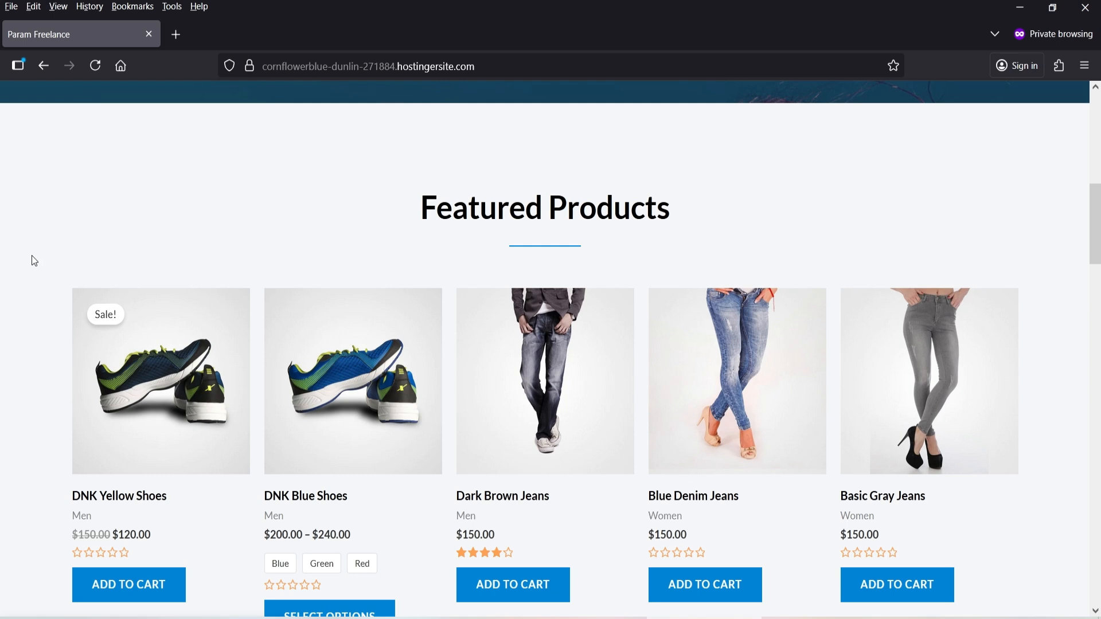
pyautogui.scroll(-3, 34, 261)
pyautogui.click(152, 431)
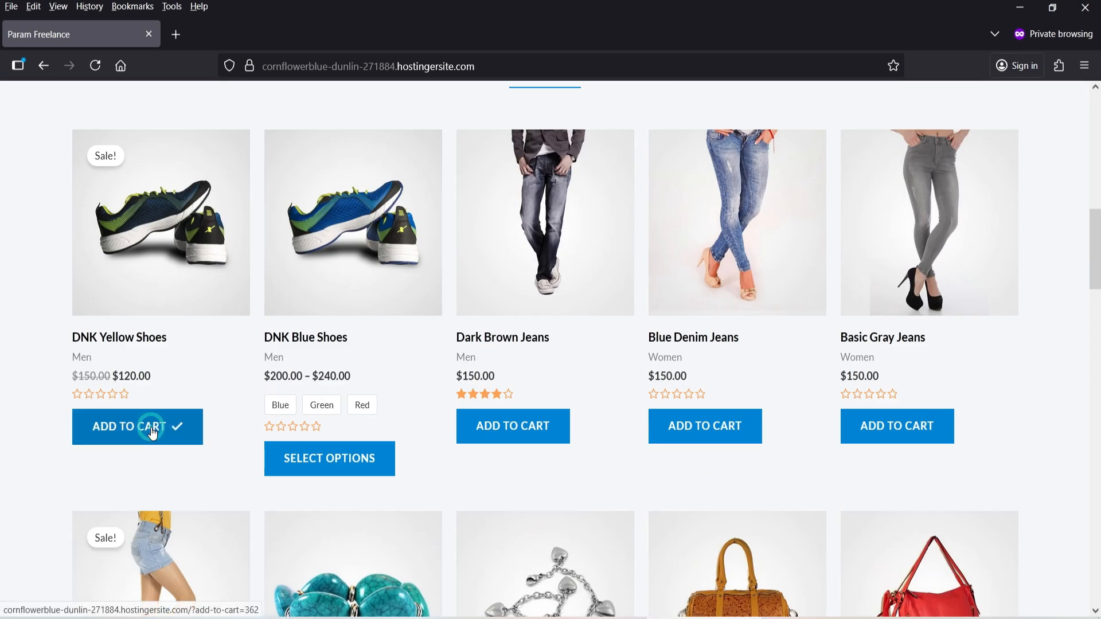
pyautogui.scroll(12, 1077, 214)
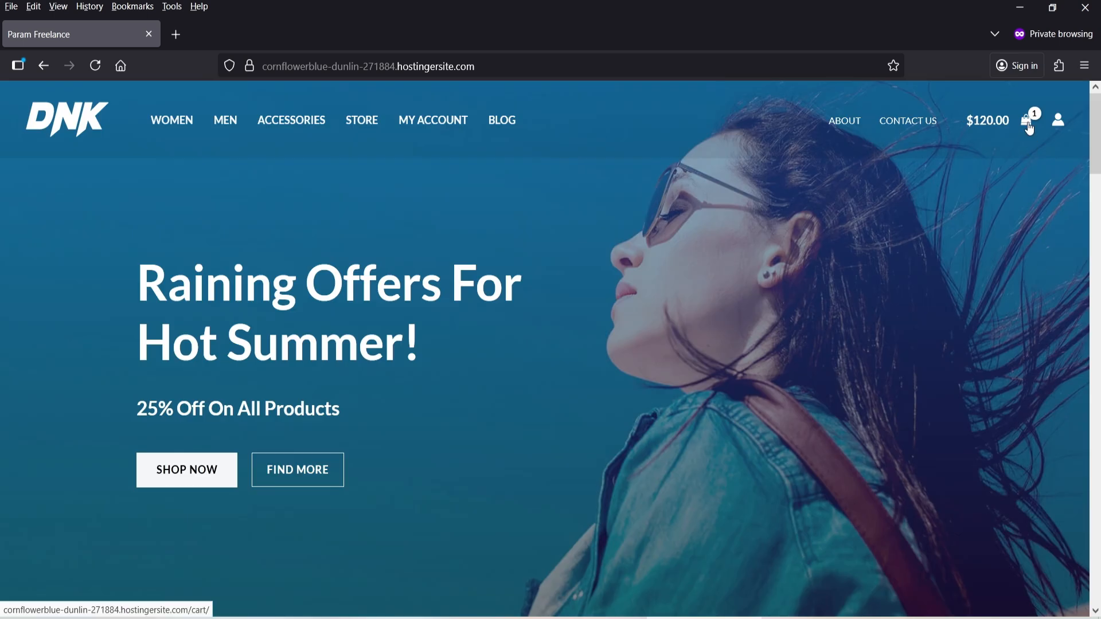
pyautogui.click(1028, 123)
pyautogui.click(922, 539)
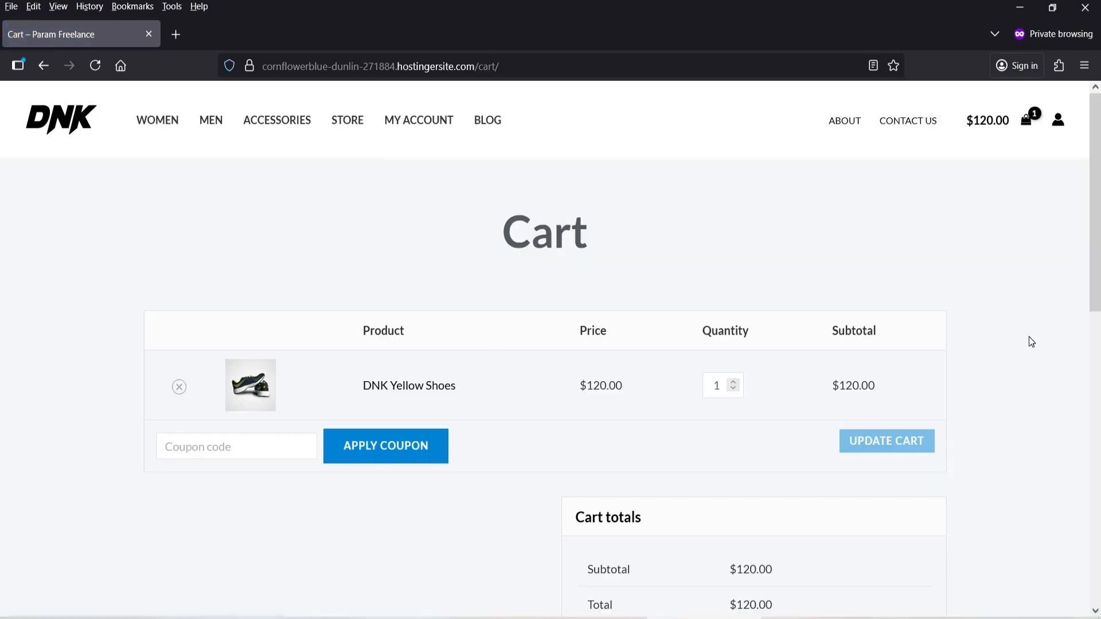
# Open a new tab, then return to the cart tab
pyautogui.click(175, 34)
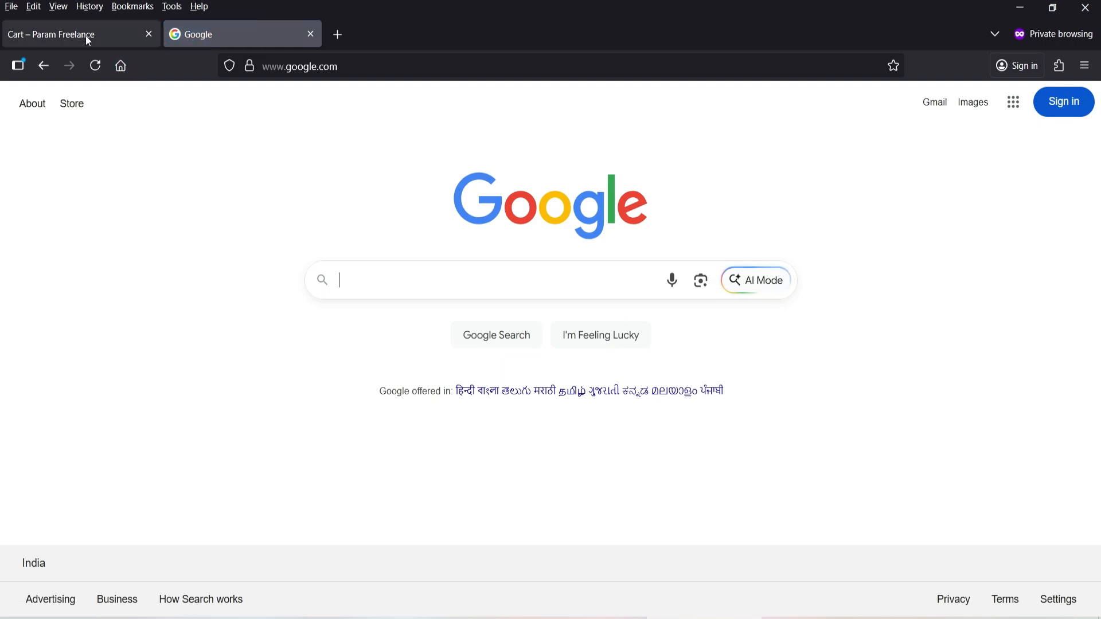
pyautogui.moveTo(87, 38)
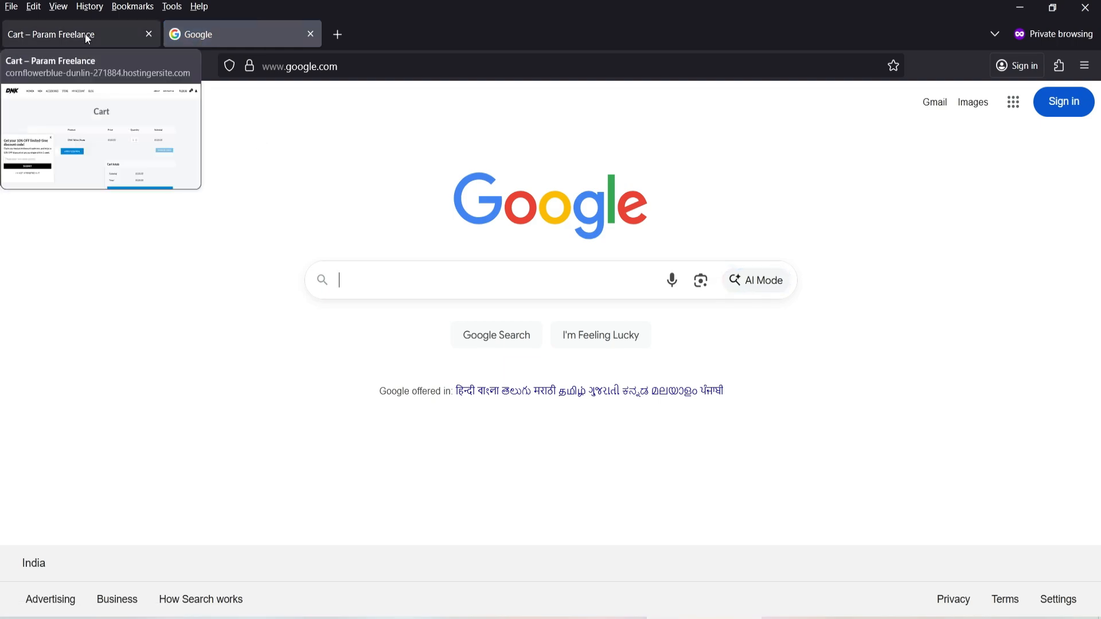
pyautogui.click(86, 36)
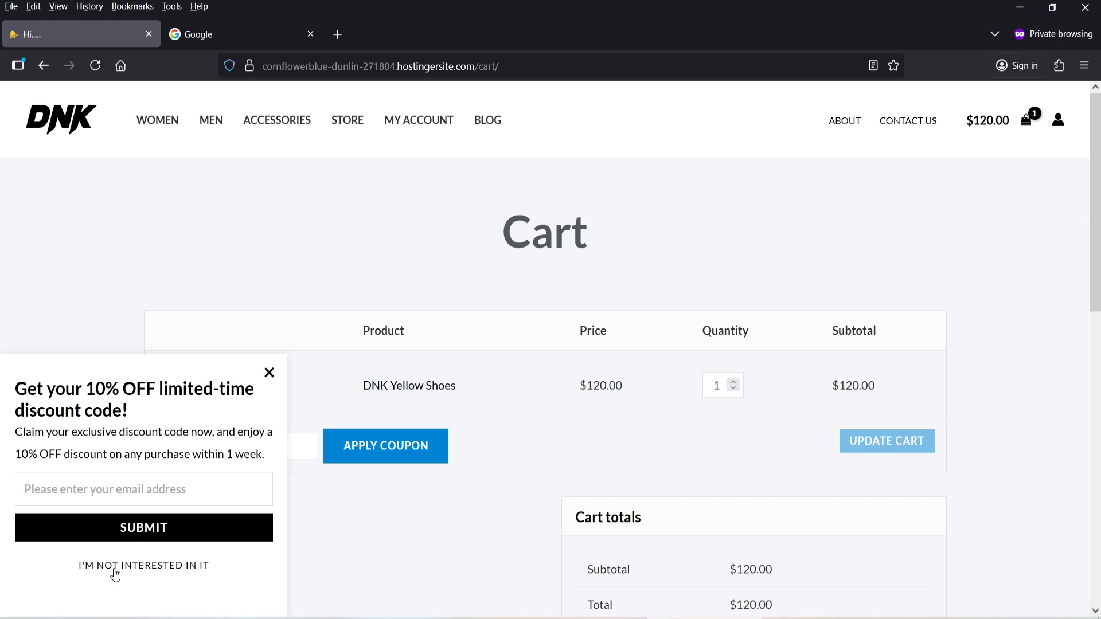
# Leave the cart for the Women category and add the Black Over-the-shoulder Handbag
pyautogui.click(164, 118)
pyautogui.click(564, 380)
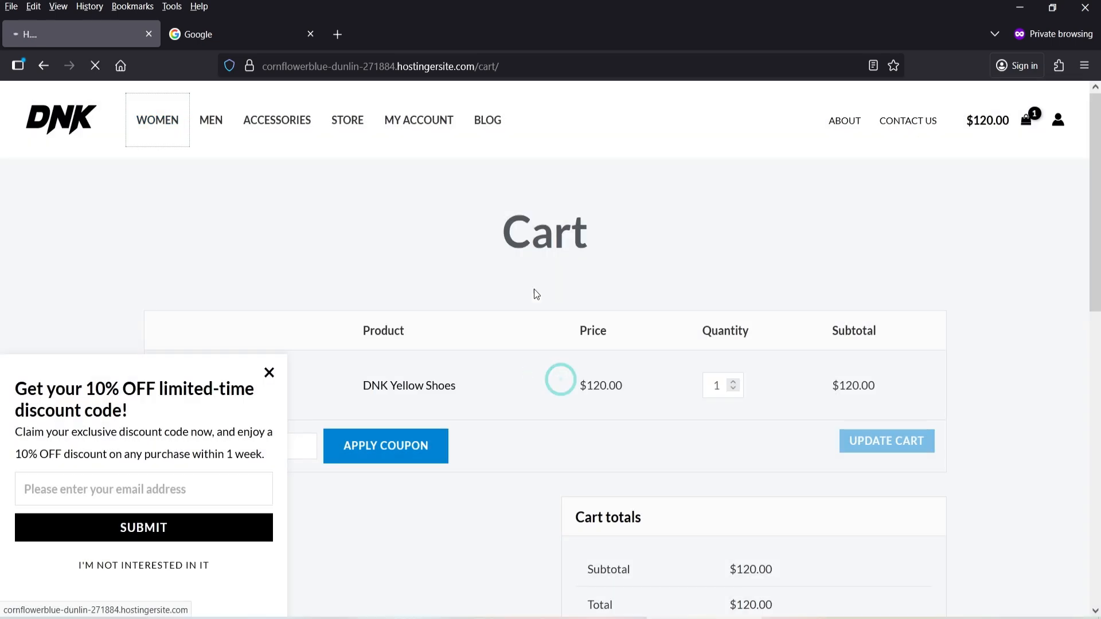
pyautogui.scroll(-5, 880, 300)
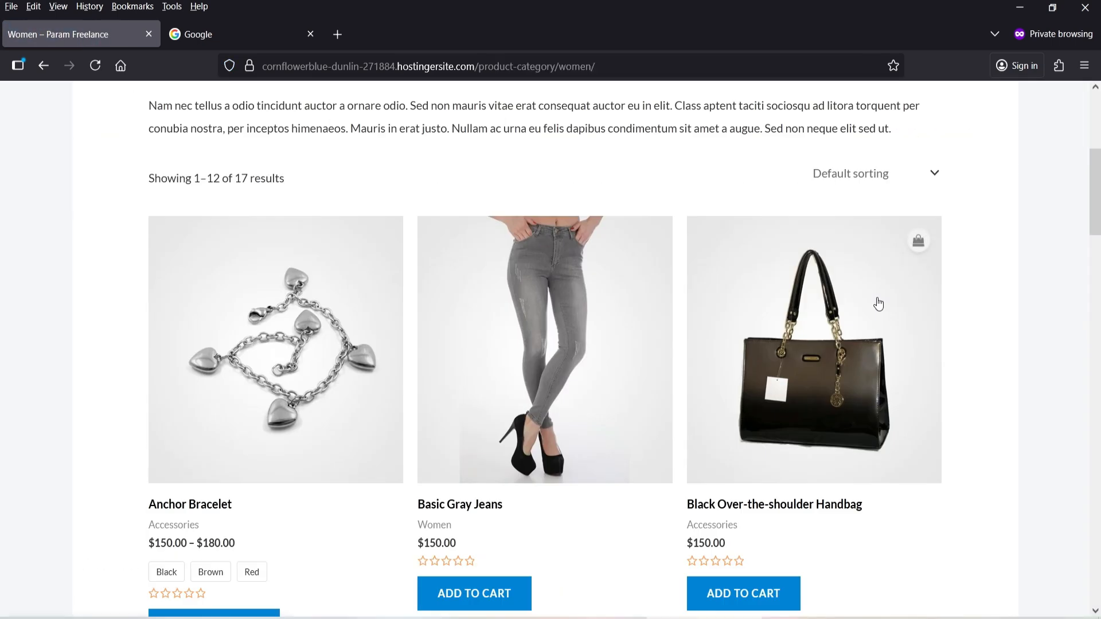
pyautogui.scroll(-6, 992, 332)
pyautogui.click(760, 208)
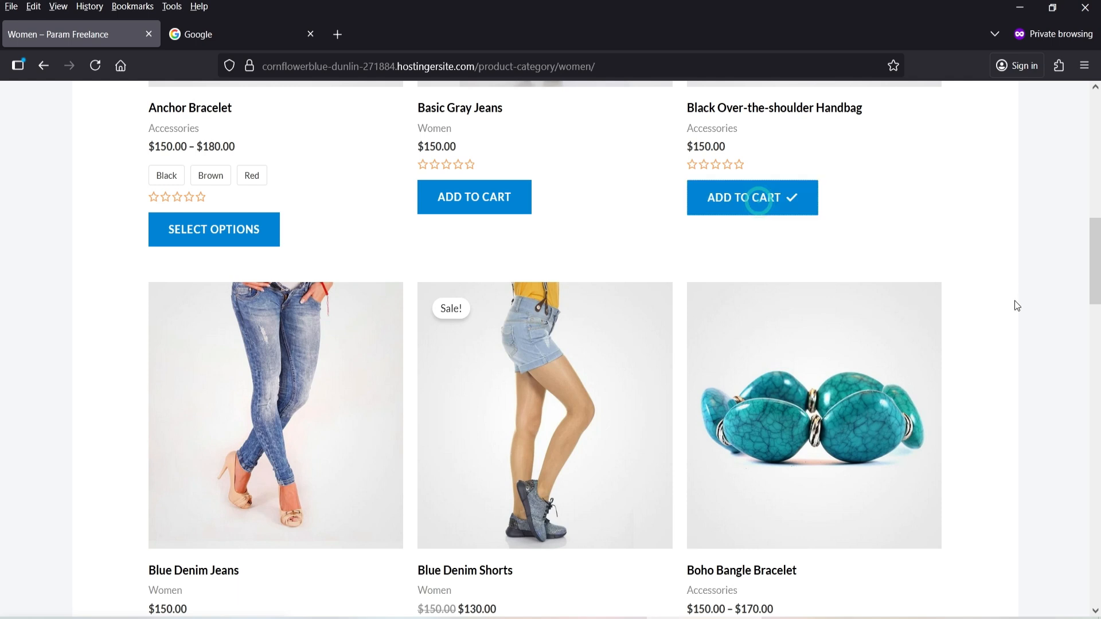
pyautogui.scroll(10, 1014, 301)
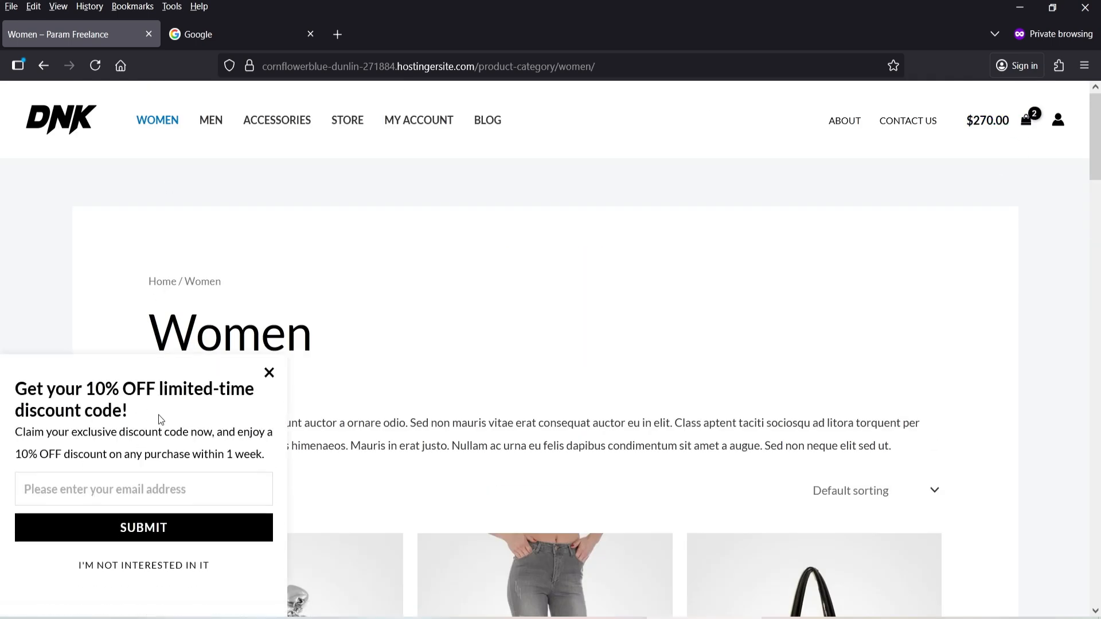
# Open the Men category and switch between tabs until the 10% OFF popup appears
pyautogui.click(217, 120)
pyautogui.click(560, 381)
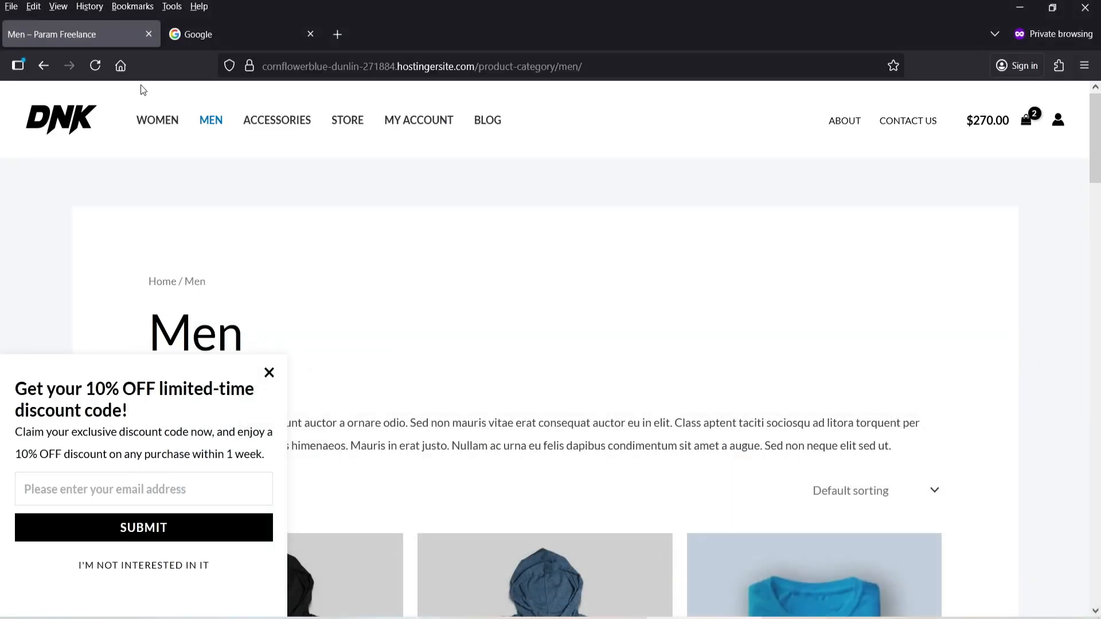
pyautogui.click(241, 35)
pyautogui.click(98, 33)
pyautogui.click(234, 36)
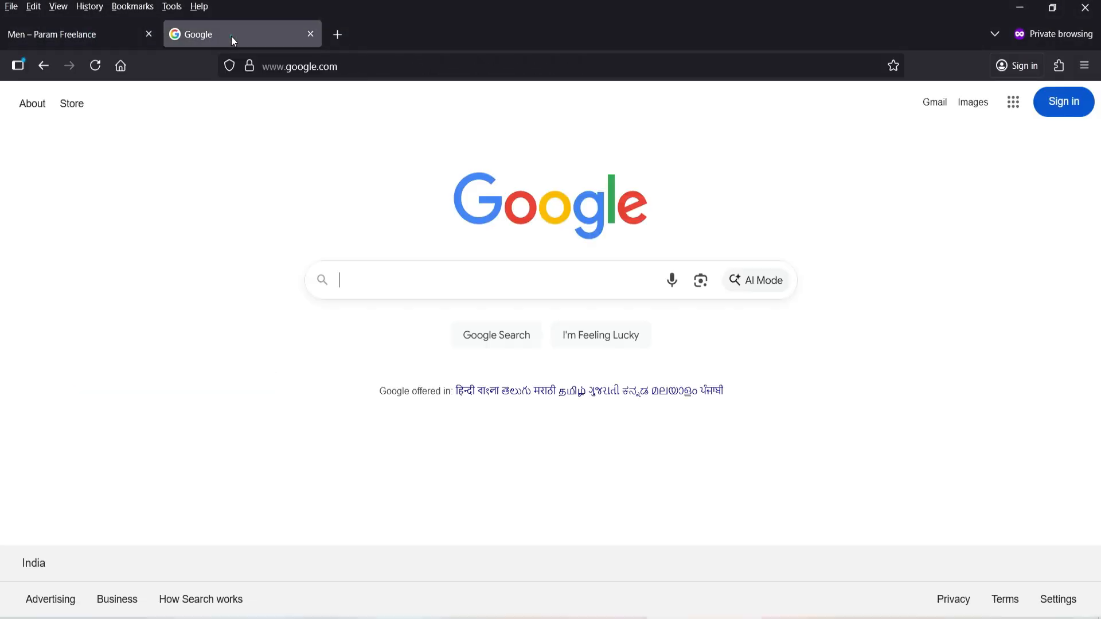
pyautogui.click(76, 39)
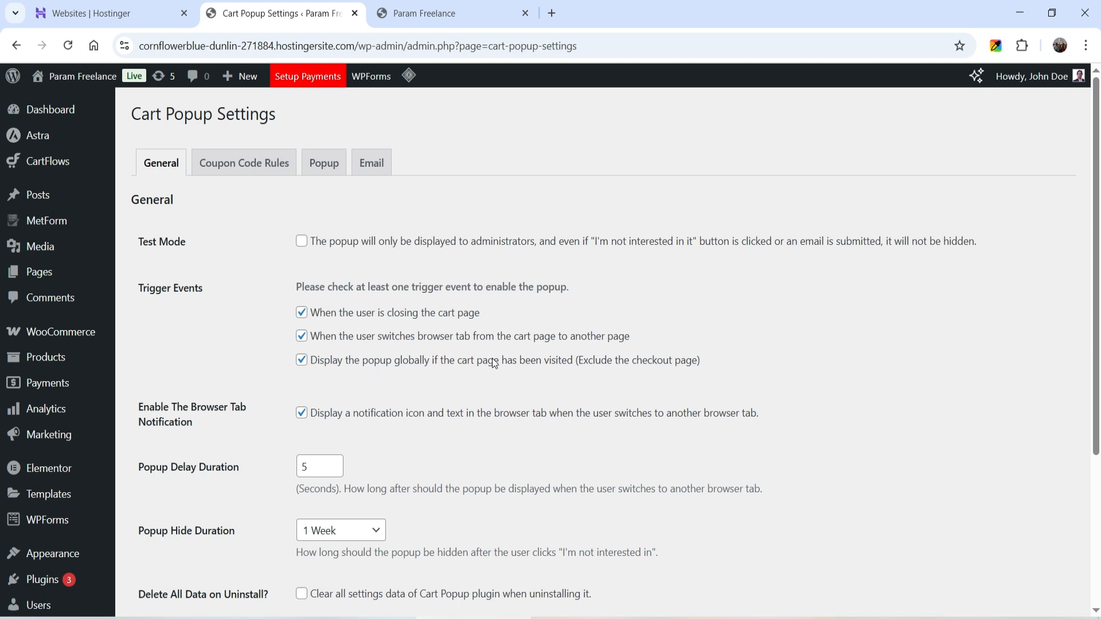
pyautogui.click(330, 169)
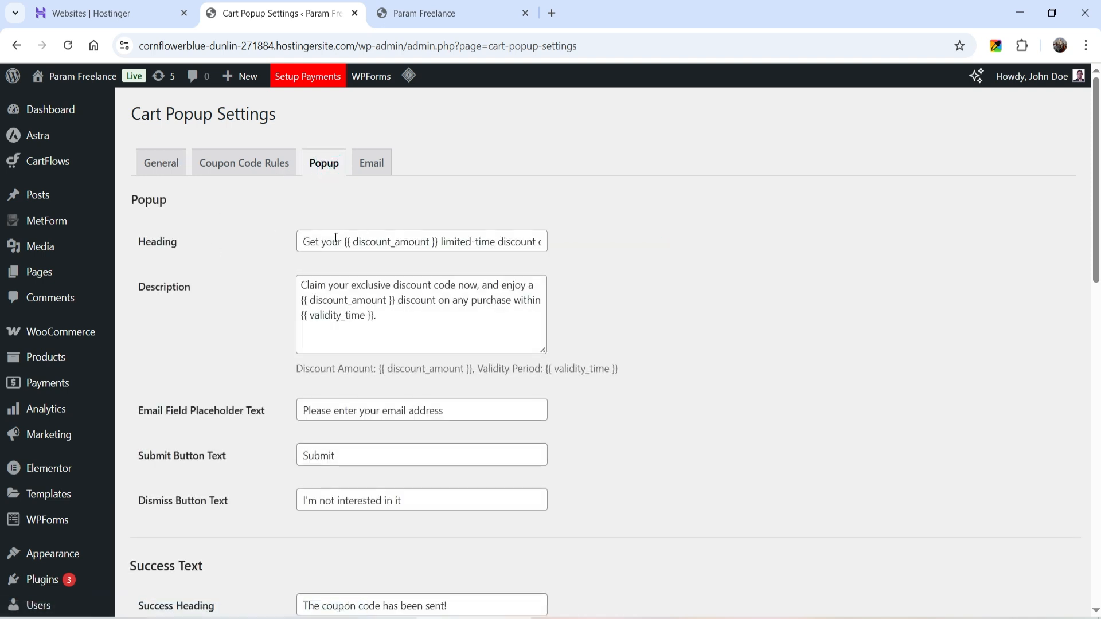
pyautogui.click(343, 290)
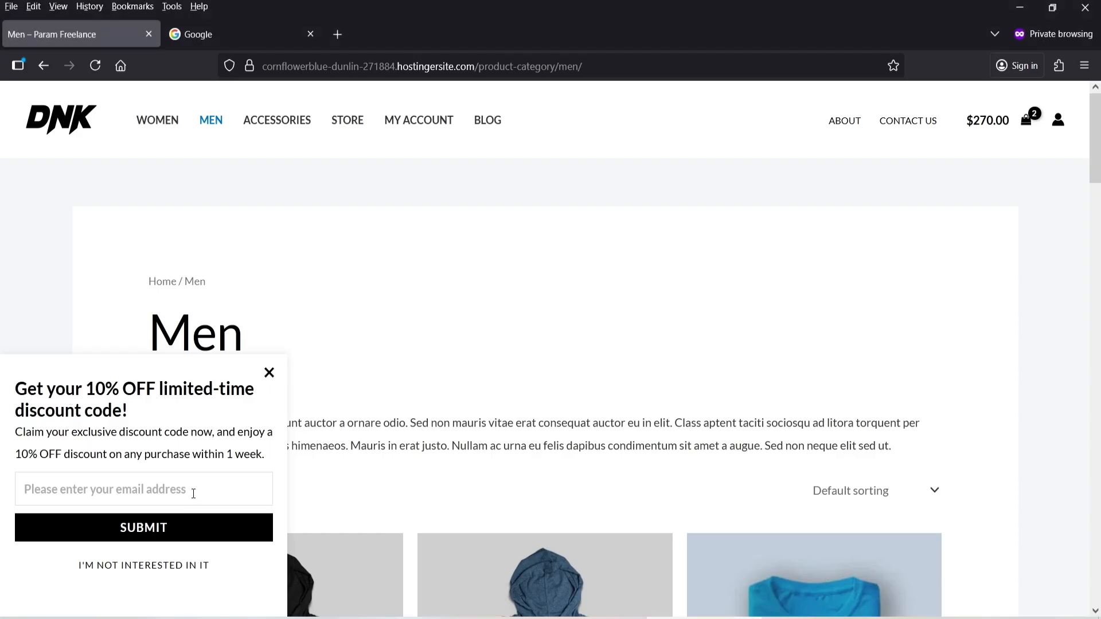
# Enter an email address in the popup's email field and submit it
pyautogui.click(172, 491)
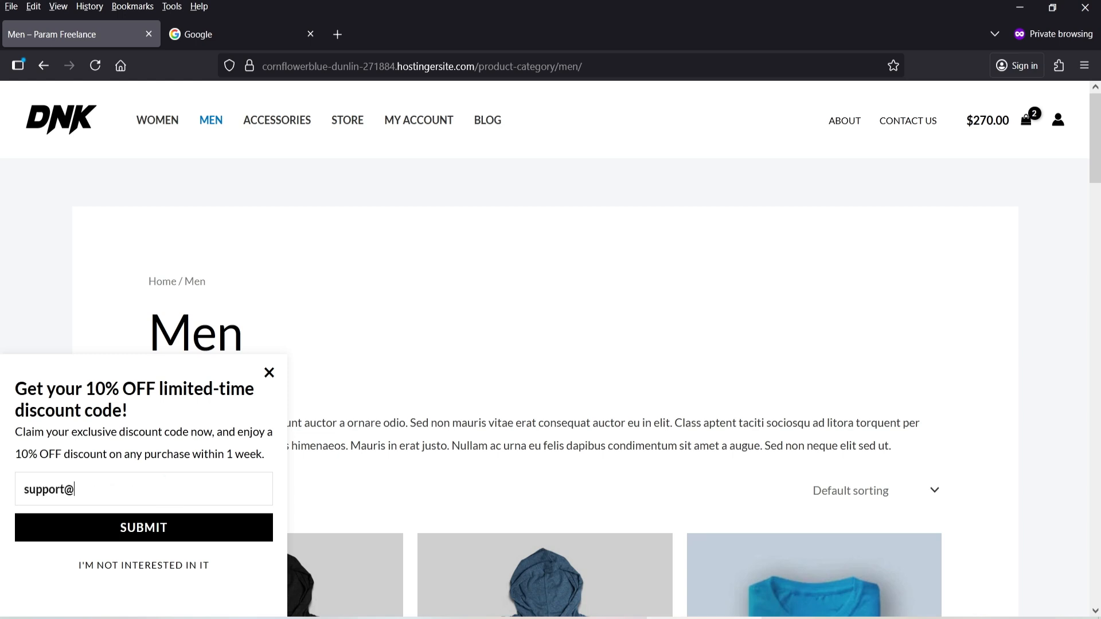
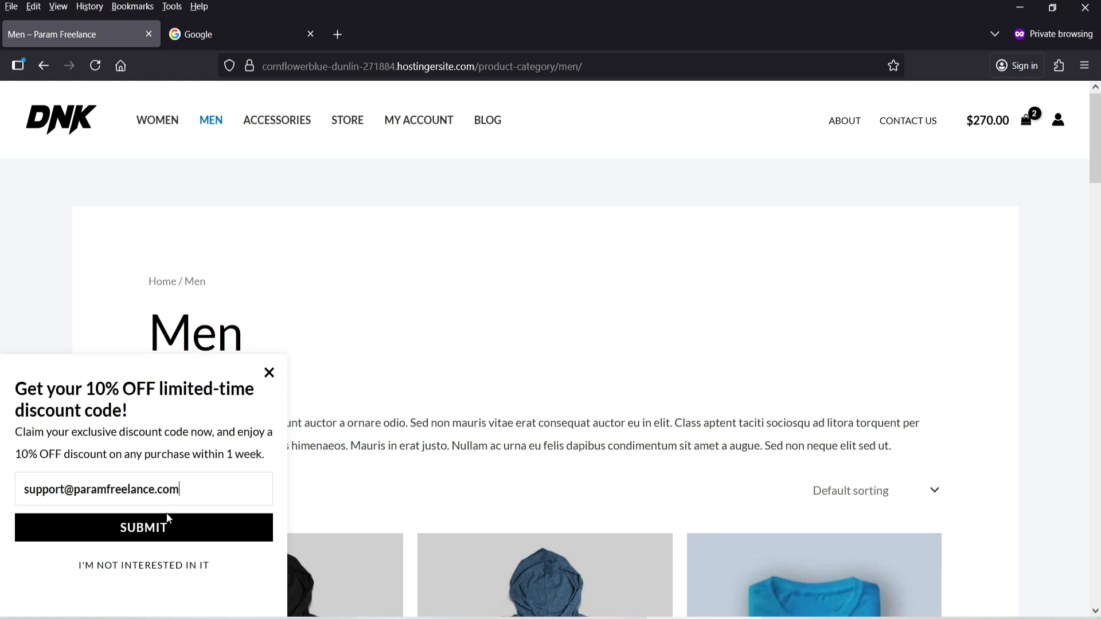
pyautogui.click(168, 518)
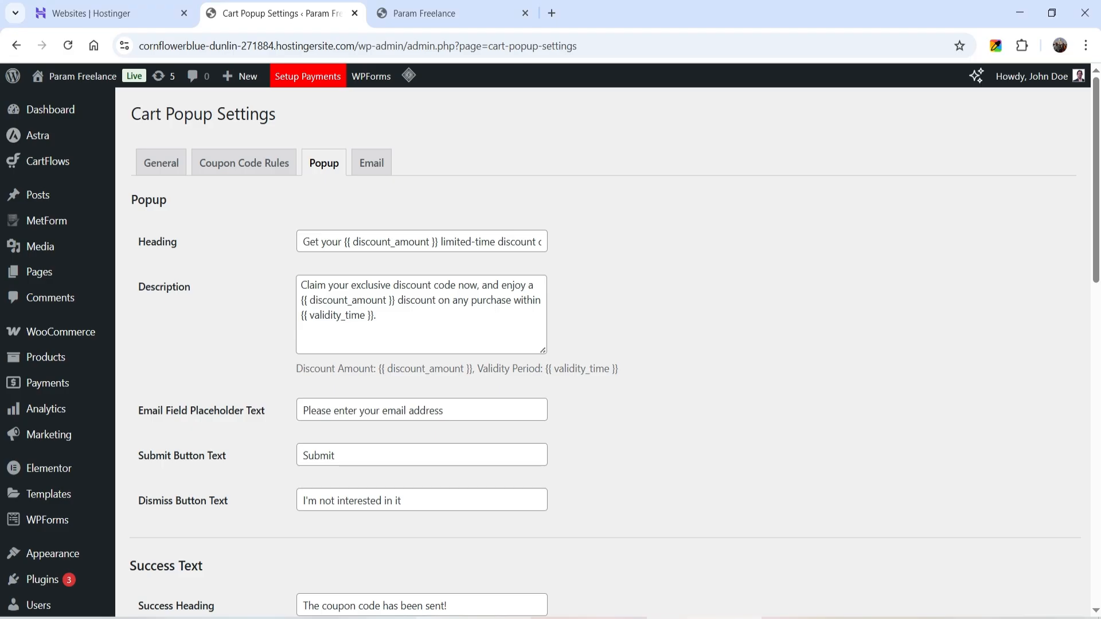
# Review the popup's success heading and content text, then open the Cart Popup Email List showing coupon tR41G4
pyautogui.scroll(-3, 534, 402)
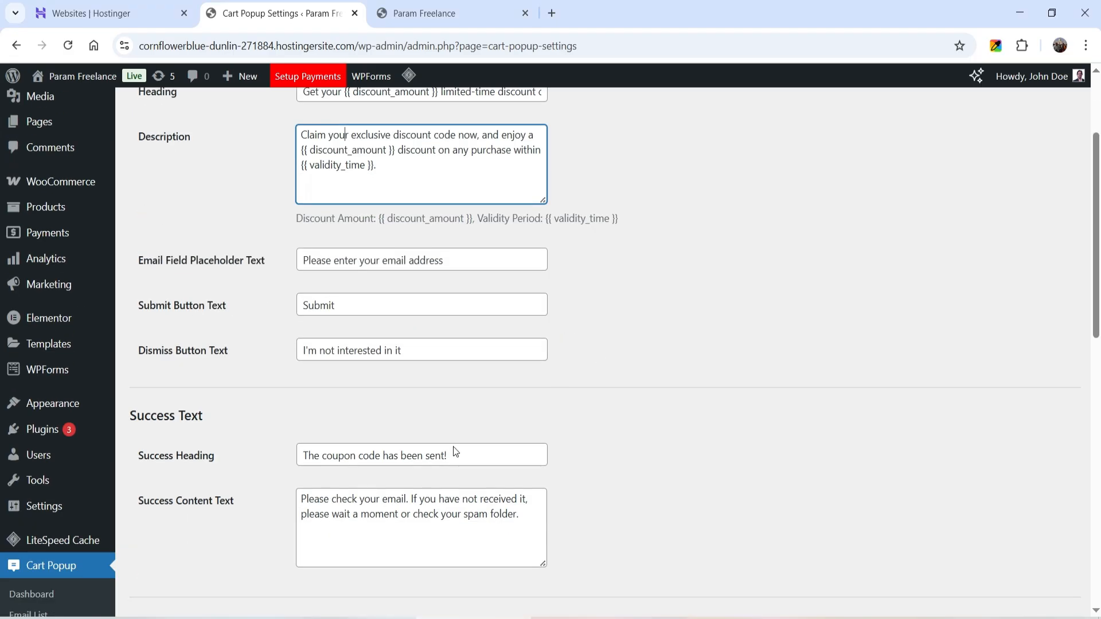
pyautogui.tripleClick(372, 456)
pyautogui.scroll(-3, 698, 356)
pyautogui.click(373, 352)
pyautogui.hotkey('ctrl', 'a')
pyautogui.click(798, 348)
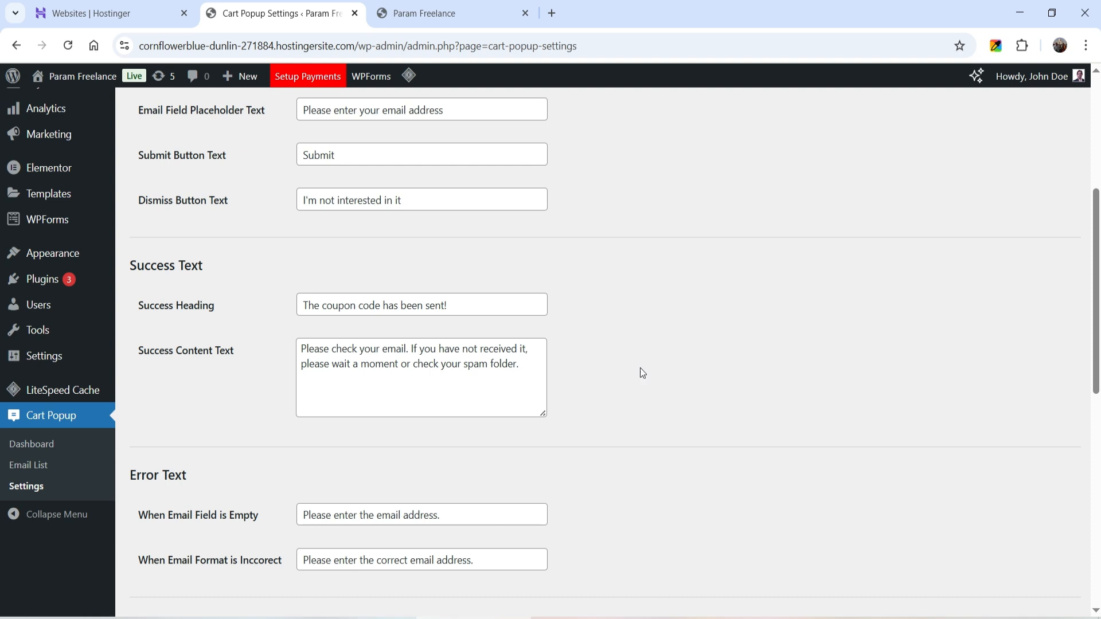
pyautogui.click(30, 465)
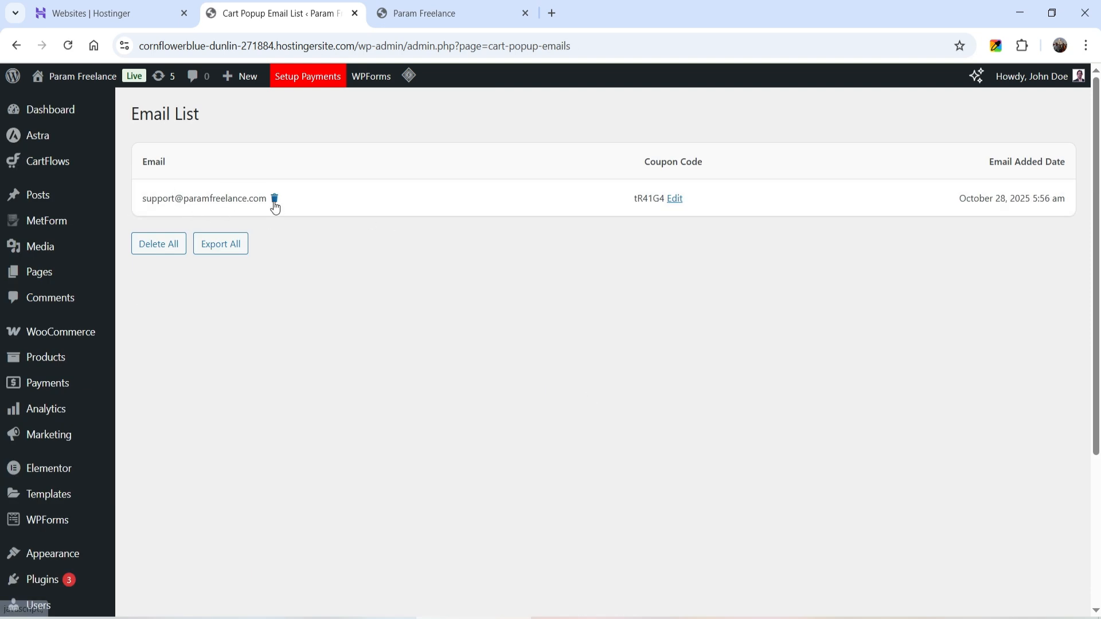
# Open the edit page for coupon tR41G4 from the email list in a new tab
pyautogui.doubleClick(641, 199)
pyautogui.click(543, 371)
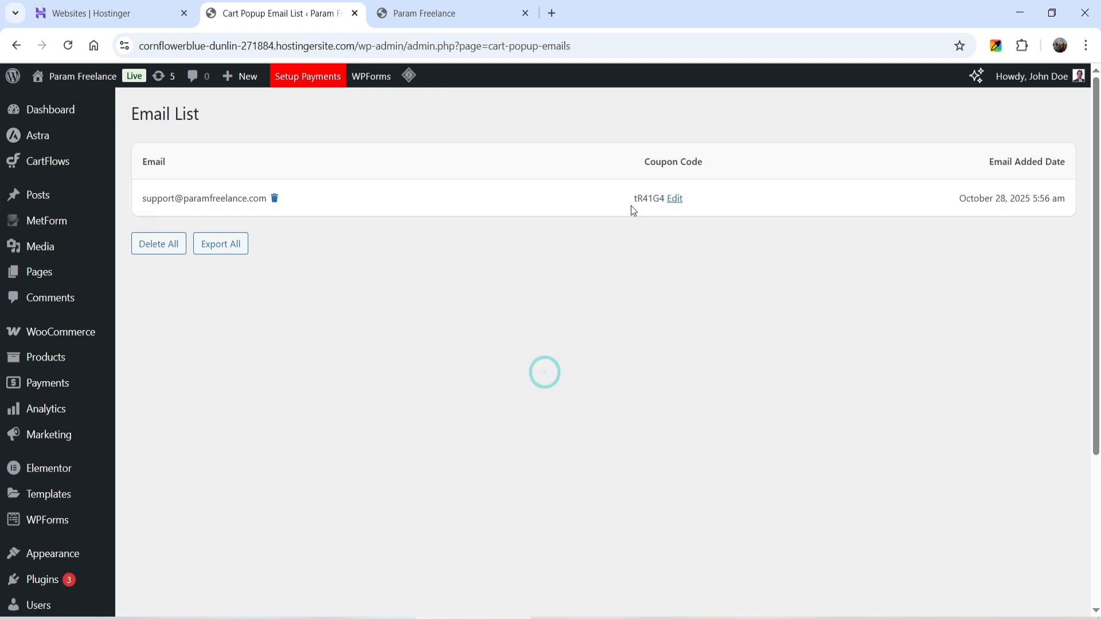
pyautogui.keyDown('ctrl'); pyautogui.click(671, 201); pyautogui.keyUp('ctrl')
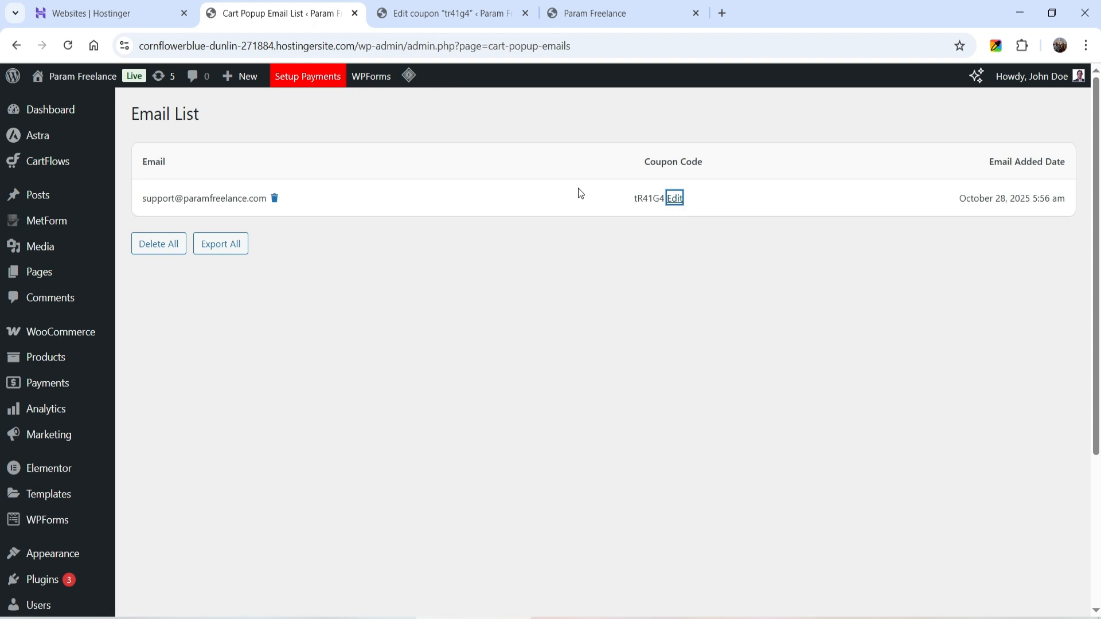
pyautogui.click(476, 17)
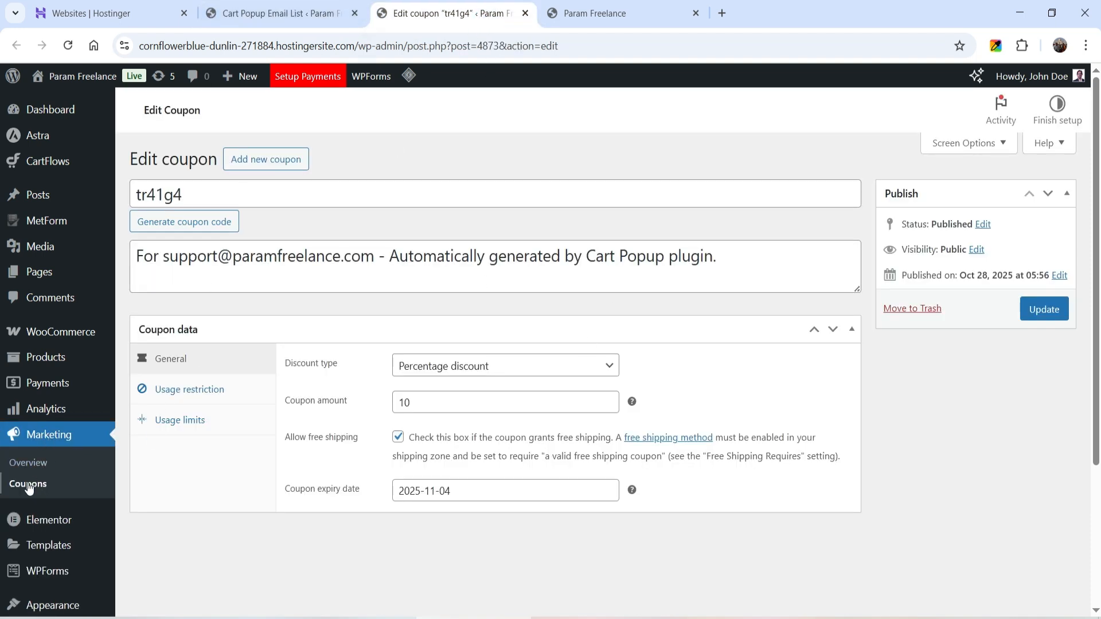
# Check the coupon's title tr41g4 and its 10% percentage discount amount
pyautogui.click(198, 192)
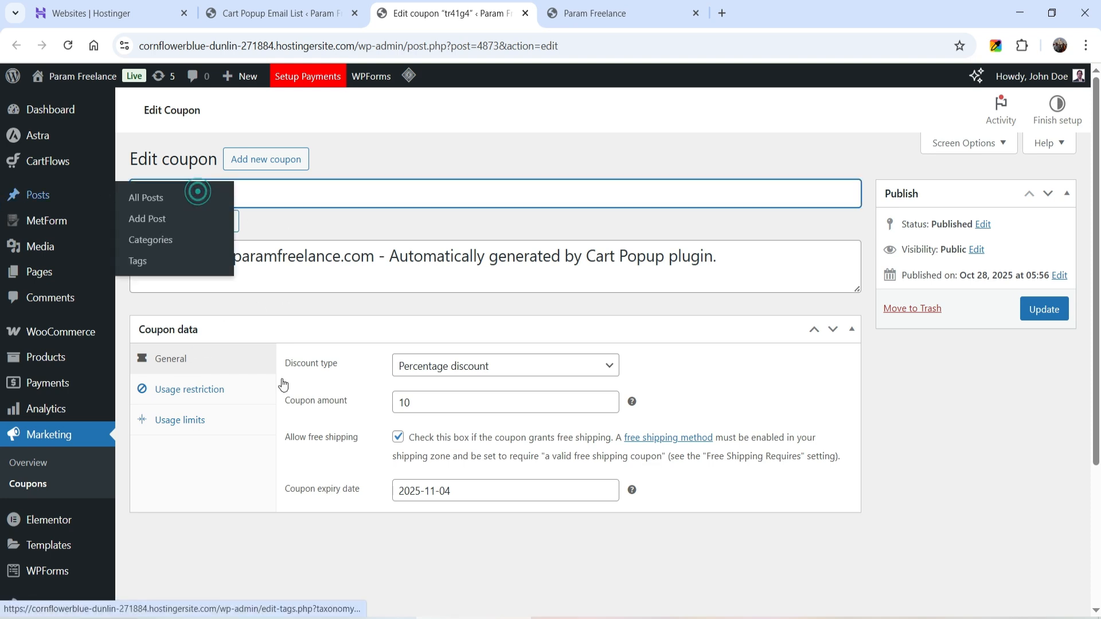
pyautogui.click(946, 477)
pyautogui.doubleClick(433, 407)
pyautogui.click(959, 468)
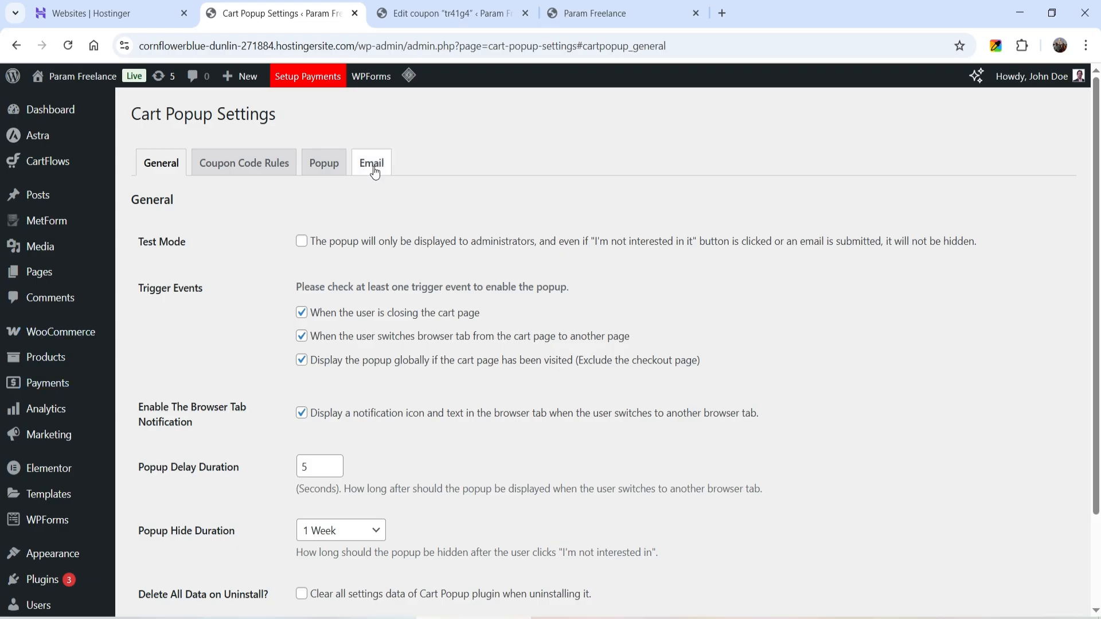
pyautogui.click(371, 163)
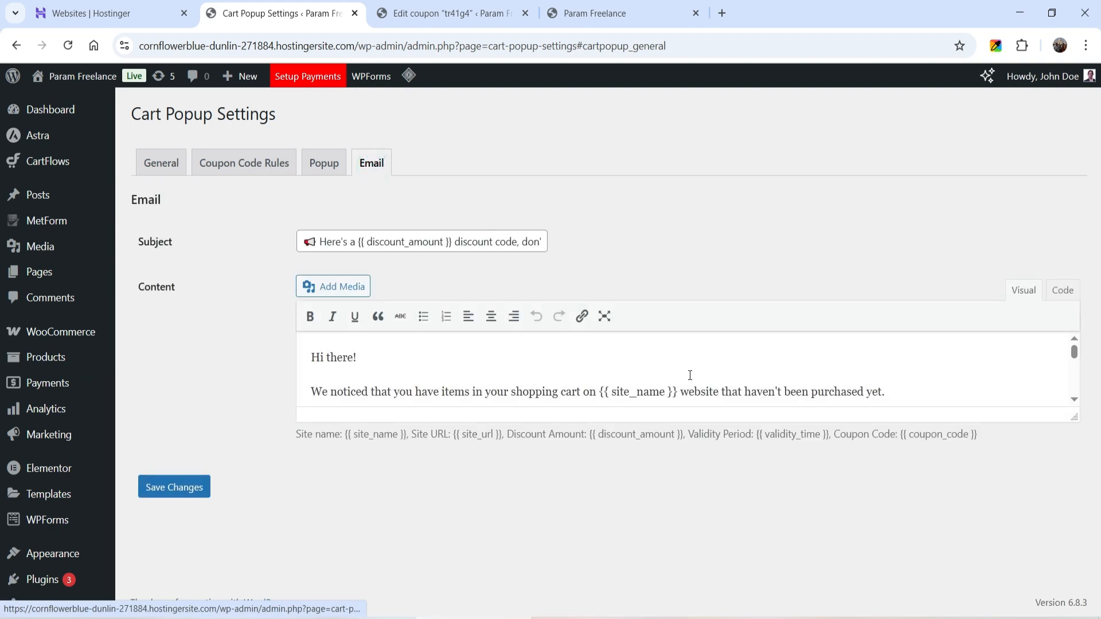
pyautogui.click(406, 380)
pyautogui.scroll(-4, 406, 381)
pyautogui.scroll(4, 424, 370)
pyautogui.scroll(-4, 450, 377)
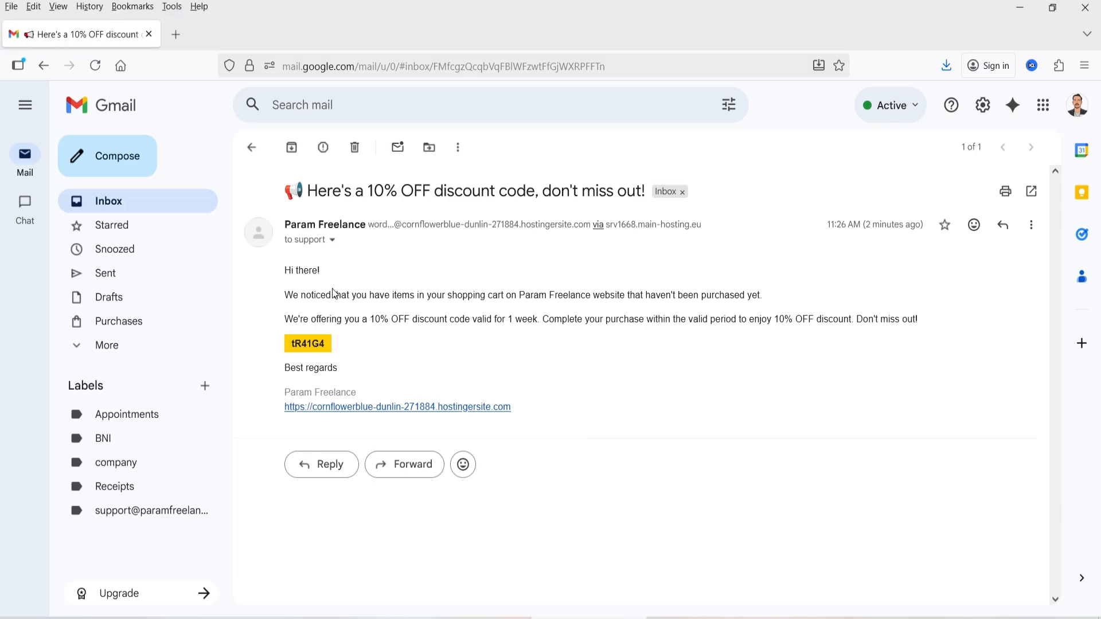
pyautogui.click(332, 289)
pyautogui.click(323, 346)
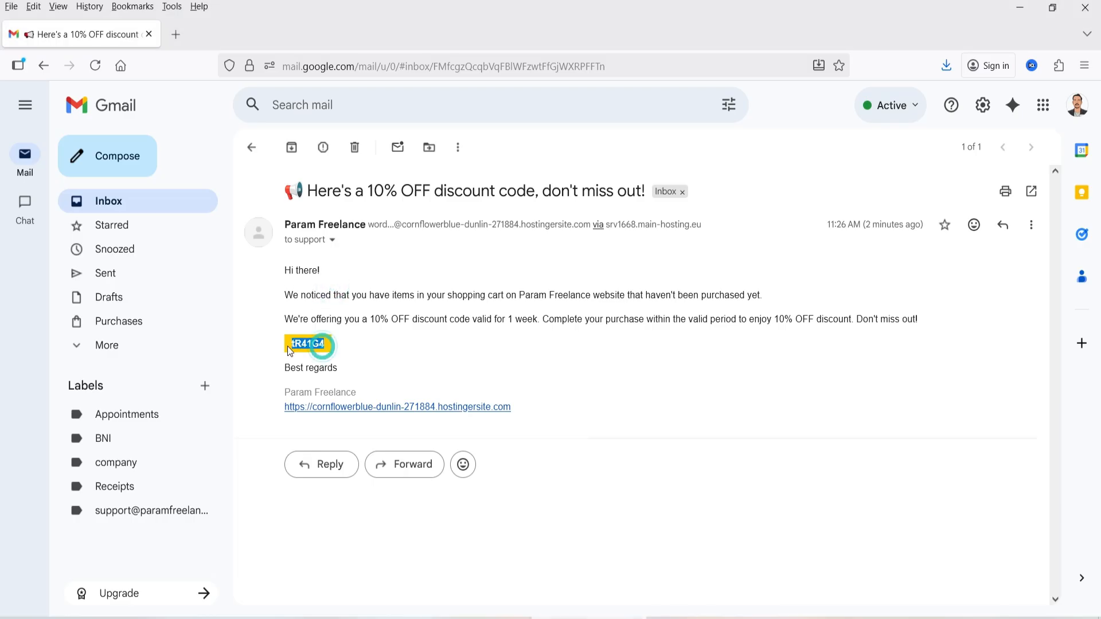
pyautogui.click(579, 354)
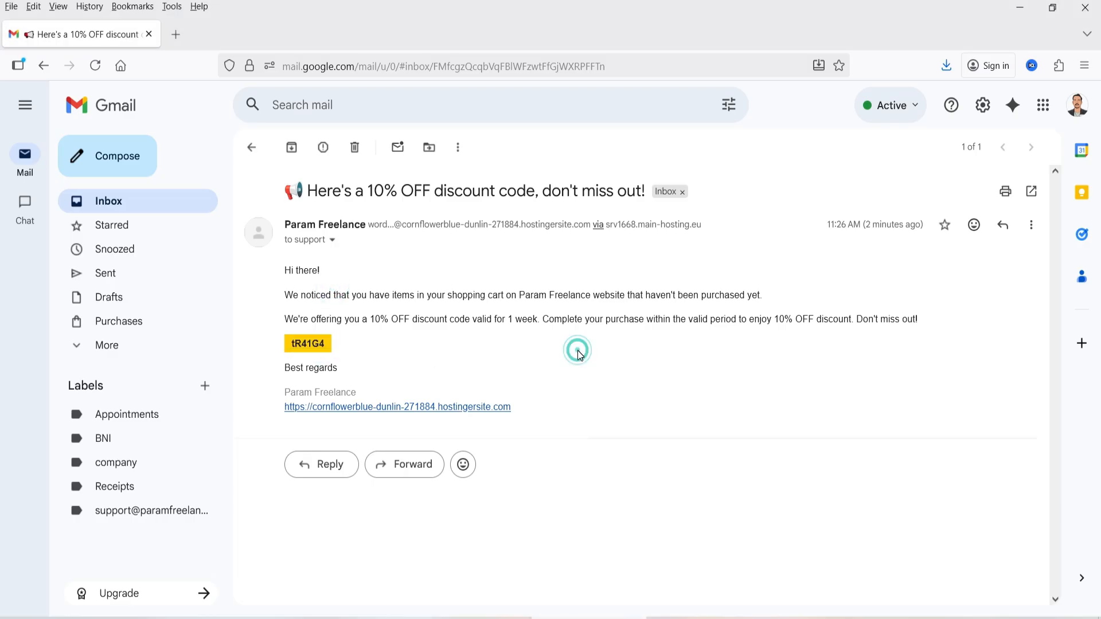